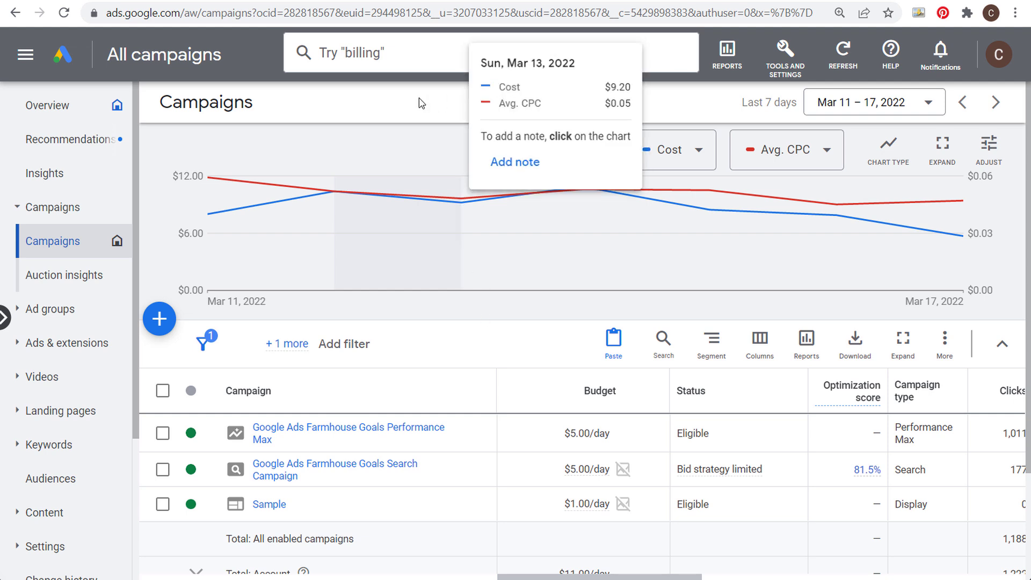
Open Tools and Settings and expand Shared Library to reveal Audience manager
left_click(782, 67)
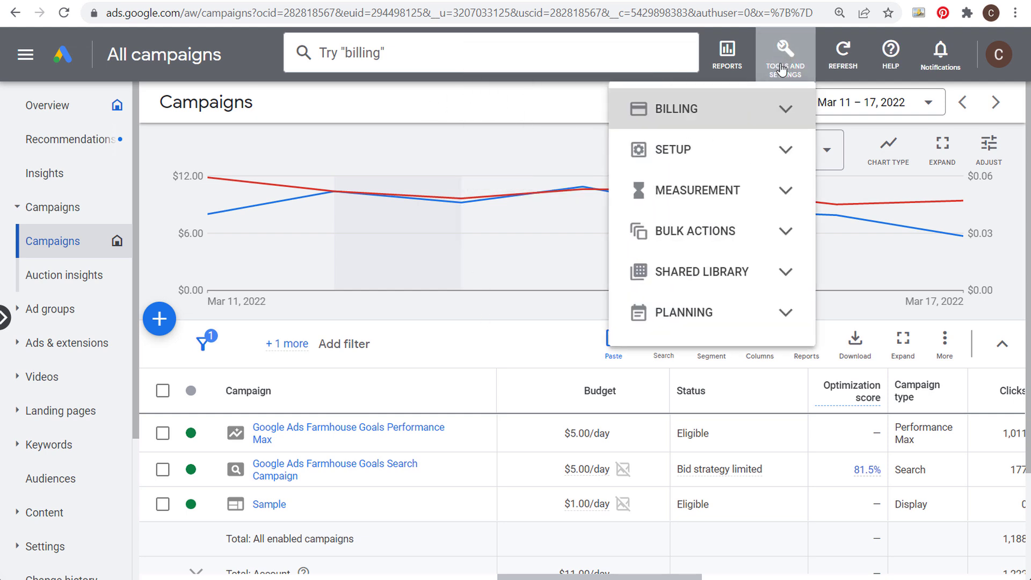
left_click(787, 272)
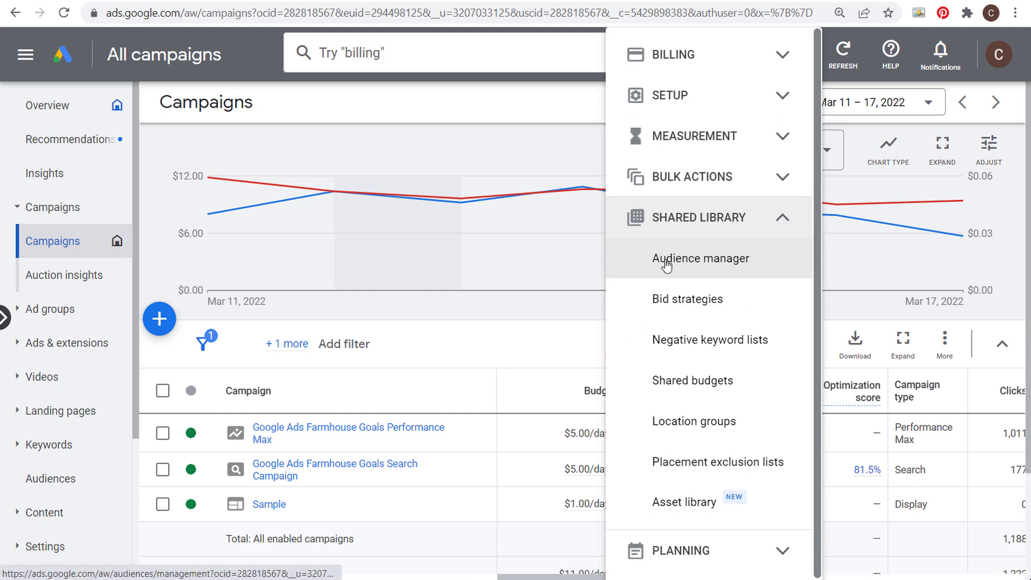
Go to Audience manager's Custom Segments list and begin a new custom segment
left_click(713, 263)
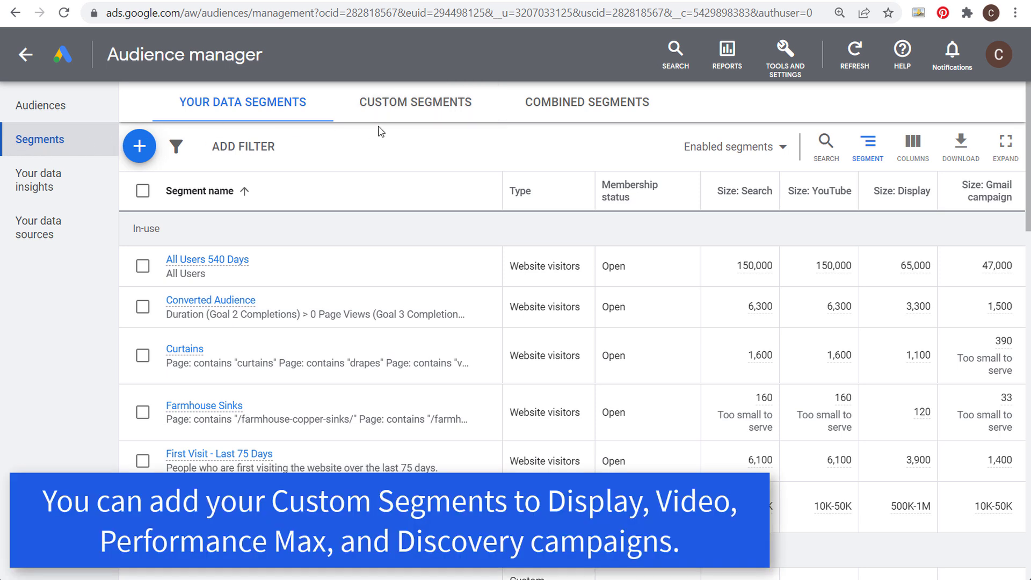
left_click(404, 115)
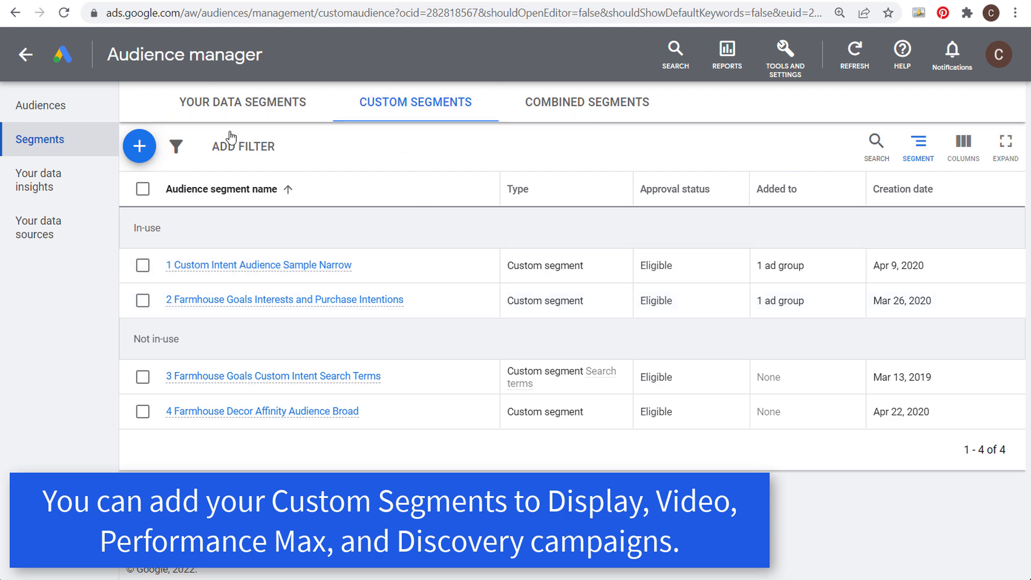
left_click(141, 148)
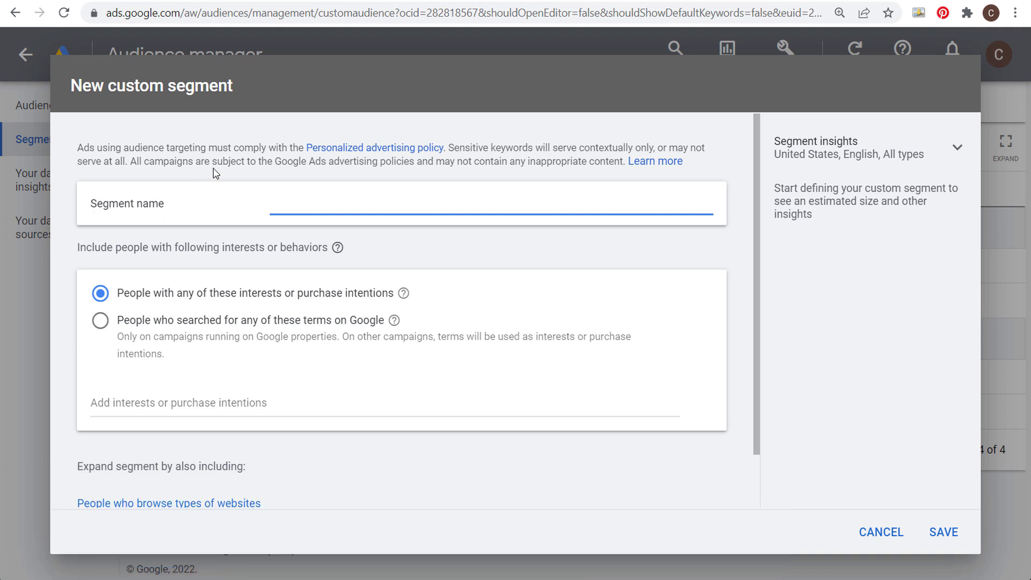
Name the segment 'Farmhouse Decor New 2022' and target people who searched these terms on Google
type("Farmhouse Decor New 2022")
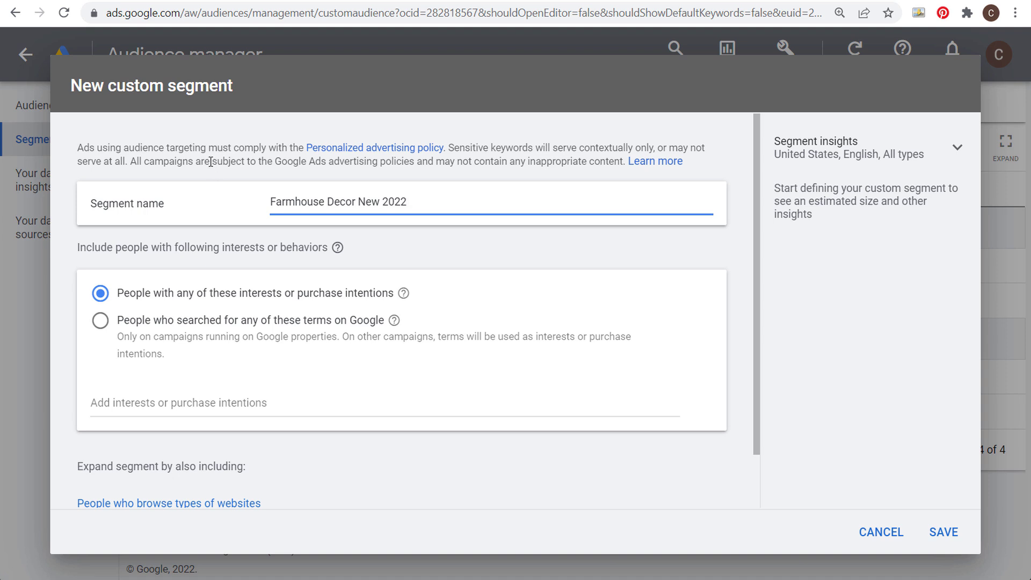
left_click(213, 164)
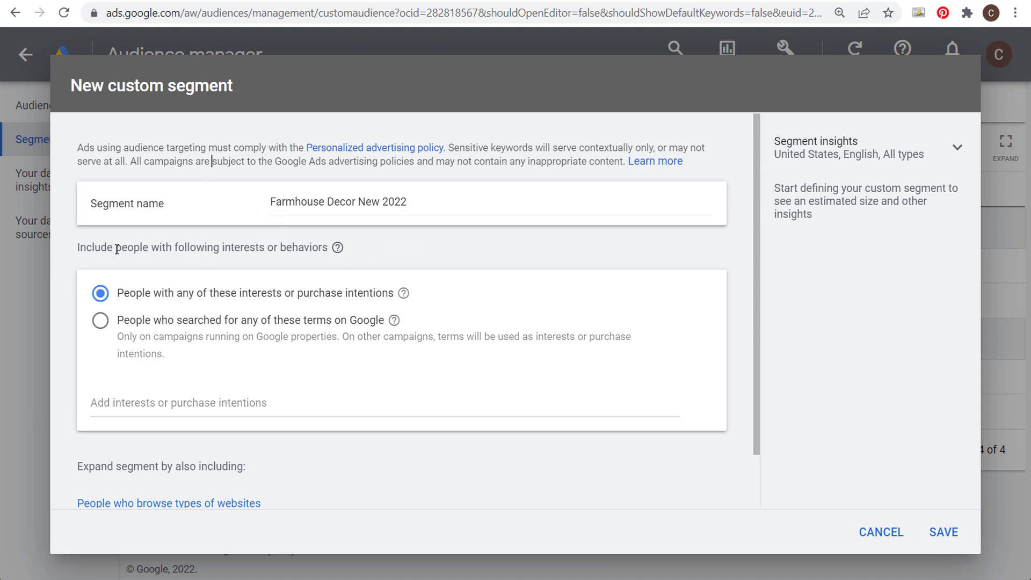
left_click_drag(93, 248, 237, 248)
left_click(269, 247)
scroll(428, 248, "down", 1)
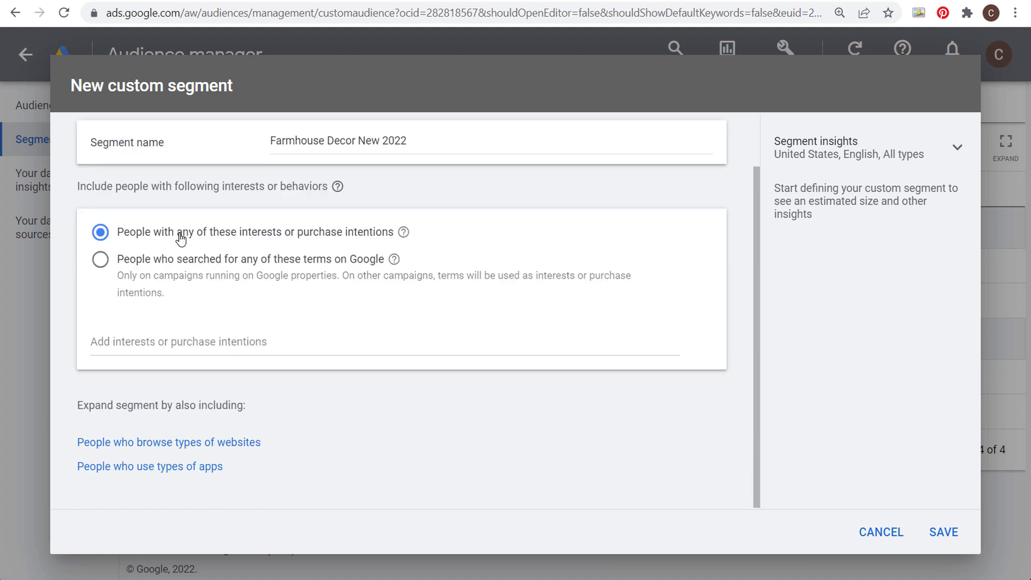
left_click_drag(346, 236, 350, 236)
left_click_drag(118, 280, 583, 285)
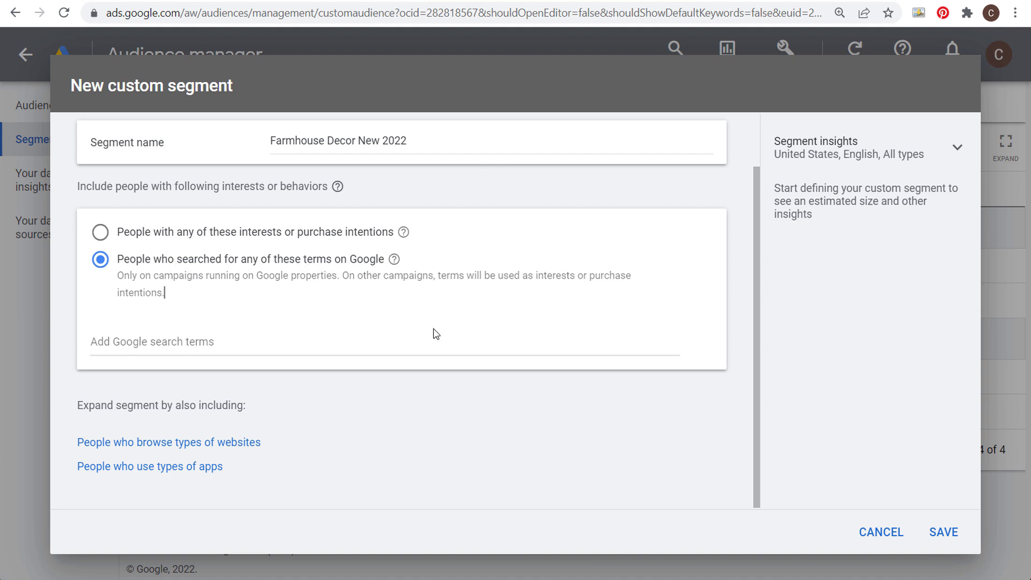
Copy the 175 topic names (A2:A176) from Excel's Keyword Research sheet
key("alt+Tab")
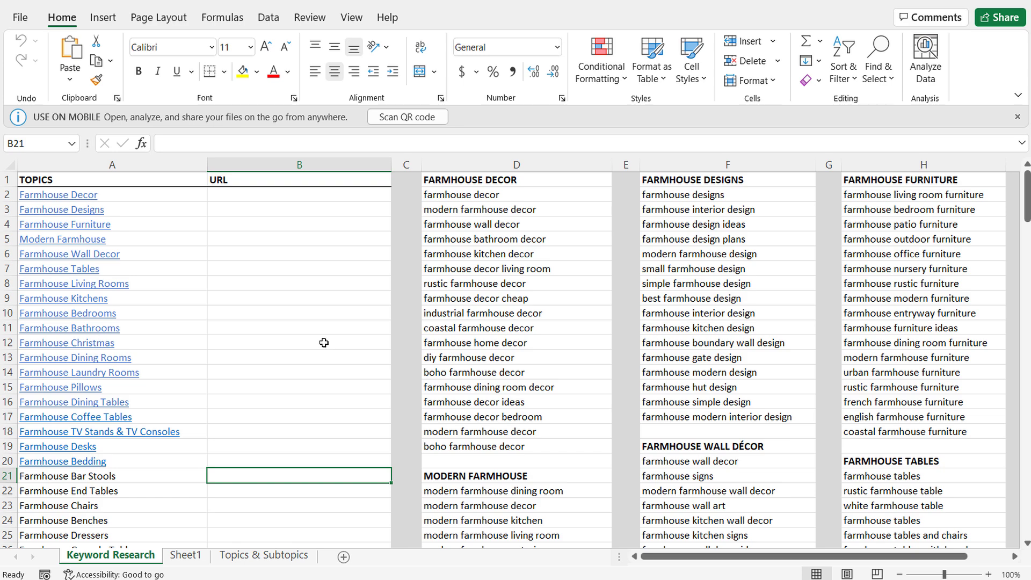
scroll(235, 306, "down", 11)
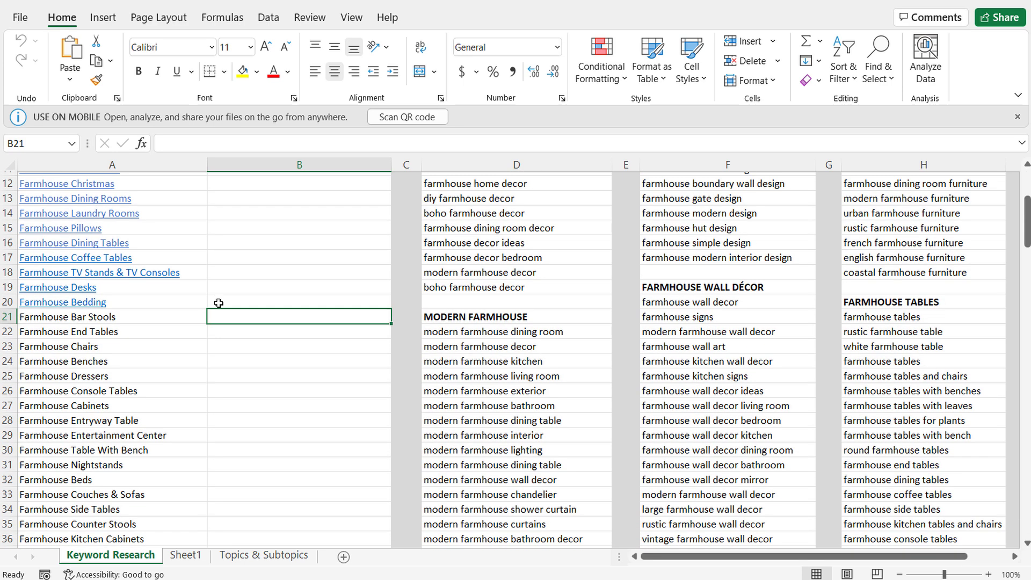
scroll(321, 306, "down", 9)
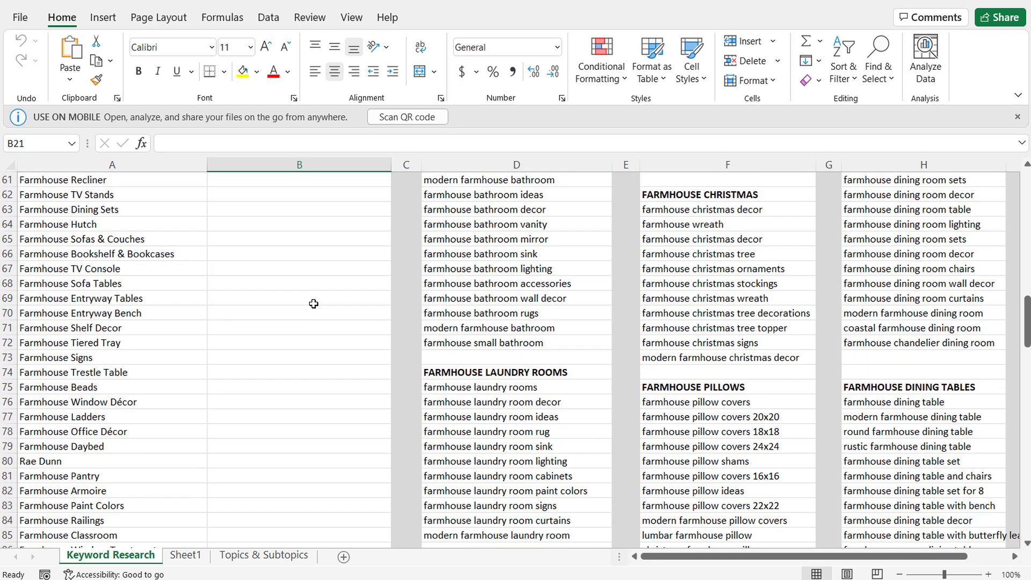
scroll(196, 341, "up", 20)
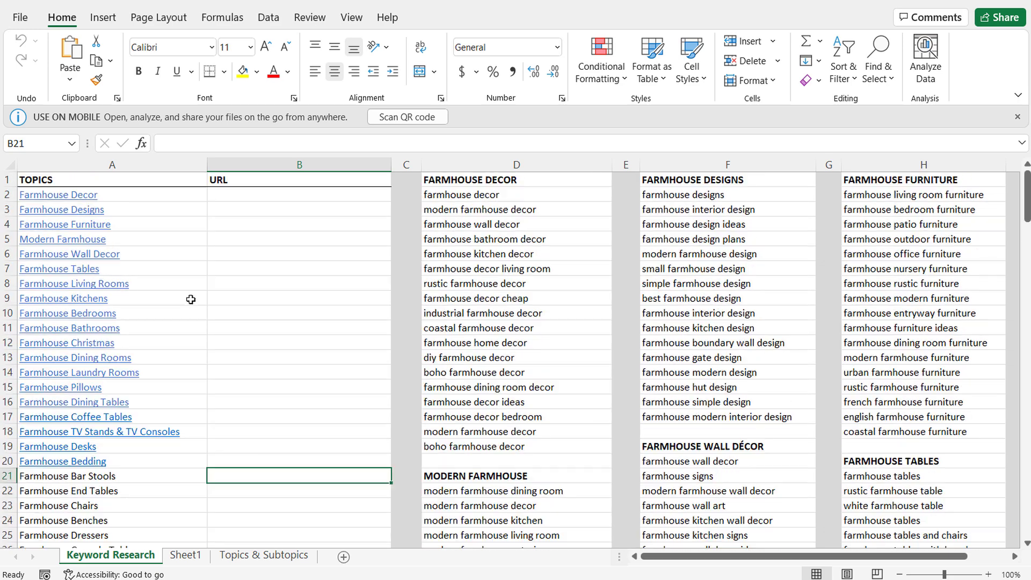
left_click_drag(175, 200, 167, 508)
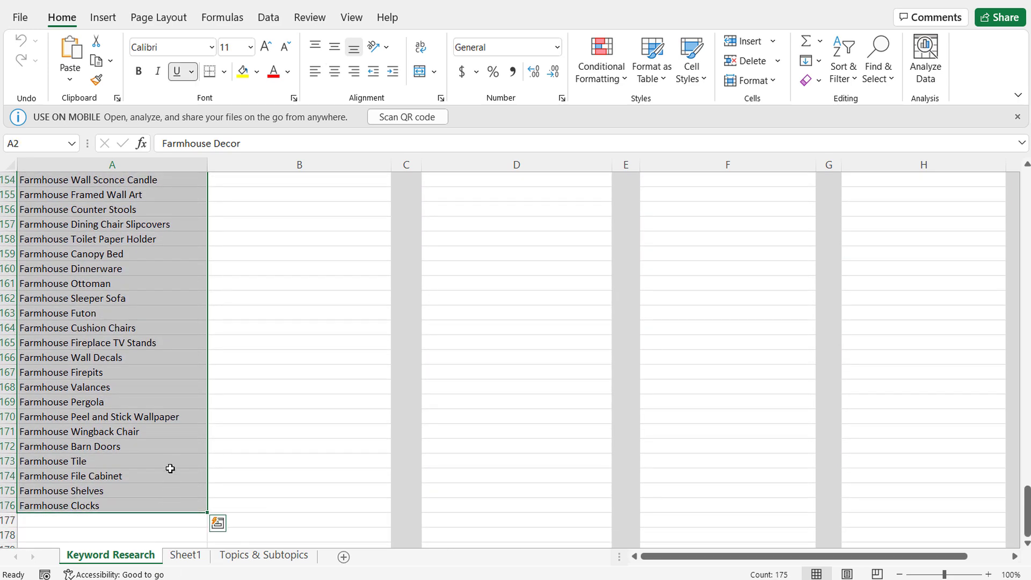
key("ctrl+c")
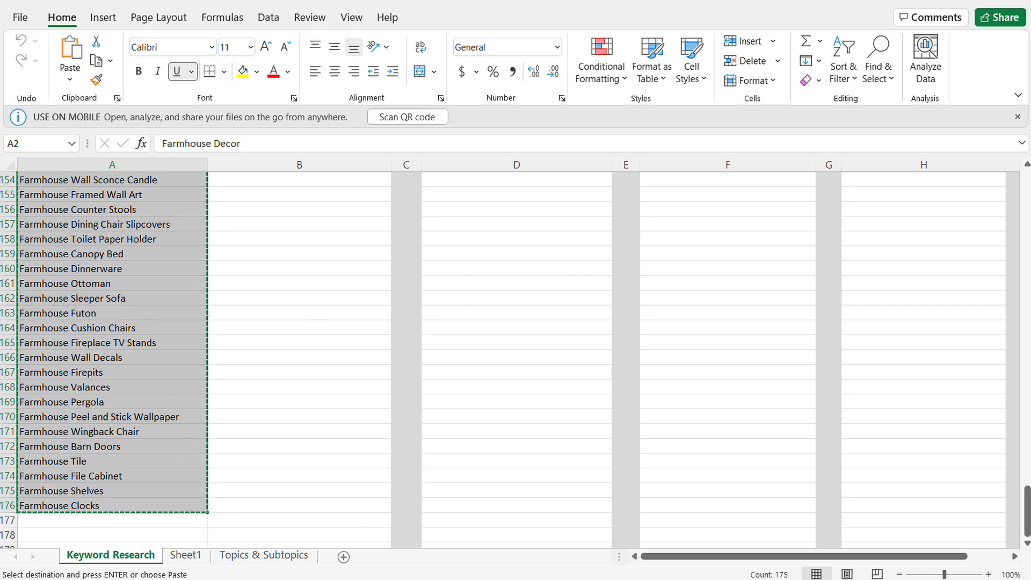
key("alt+Tab")
Paste the farmhouse topics as Google search terms, estimating 1B – 5B weekly impressions
left_click(188, 345)
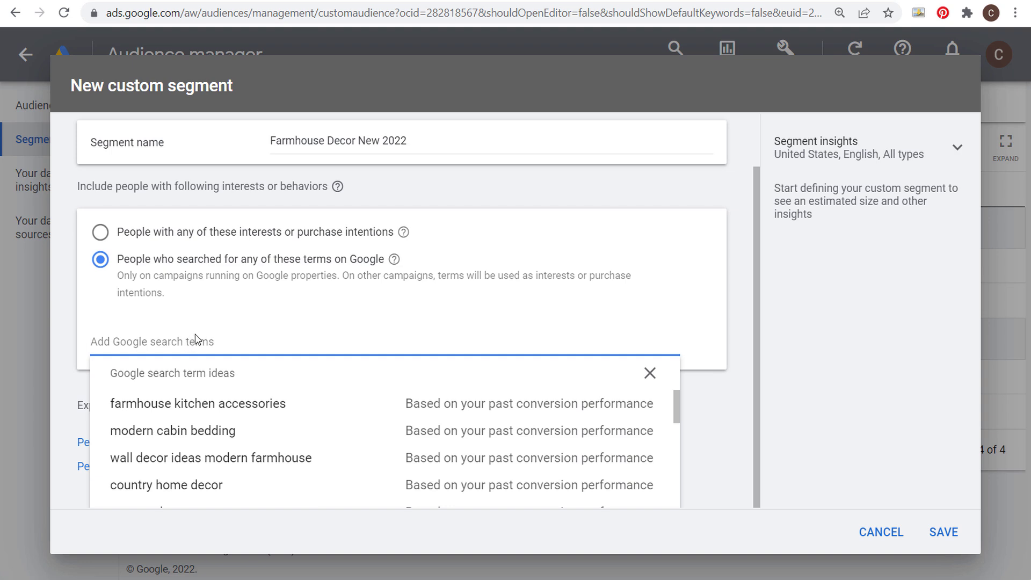
key("ctrl+v")
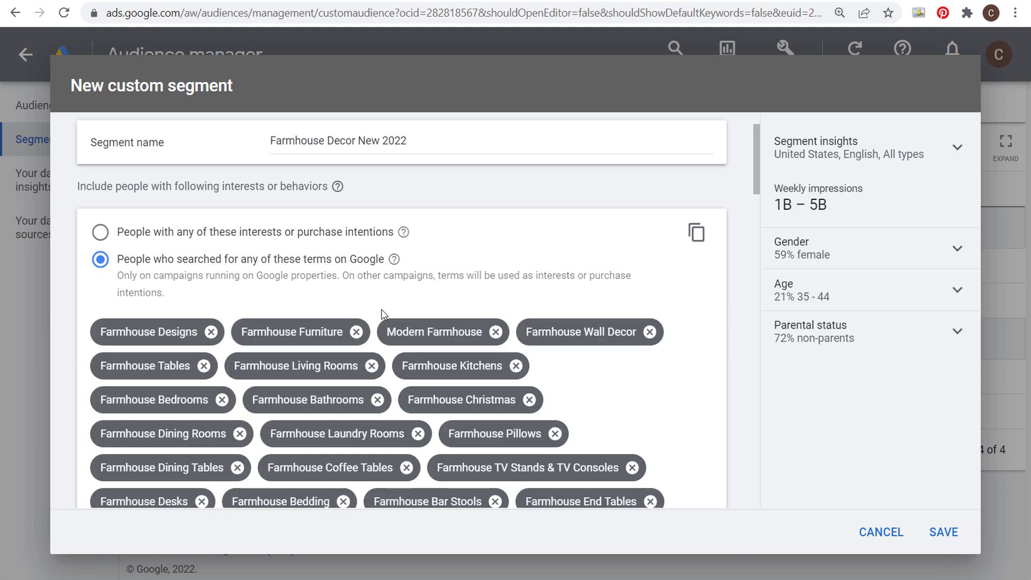
scroll(382, 315, "down", 20)
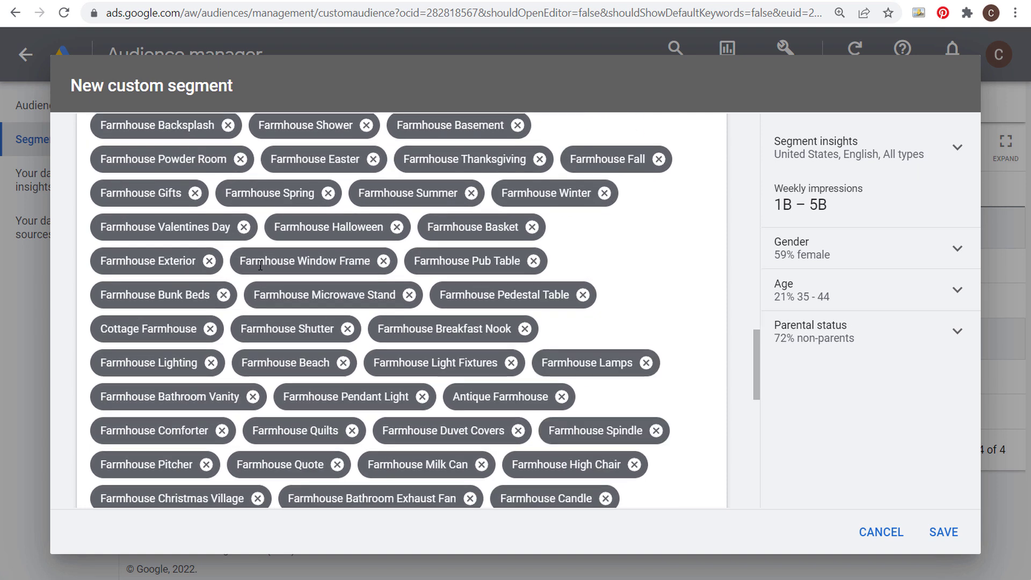
left_click_drag(100, 329, 329, 342)
left_click_drag(785, 205, 799, 204)
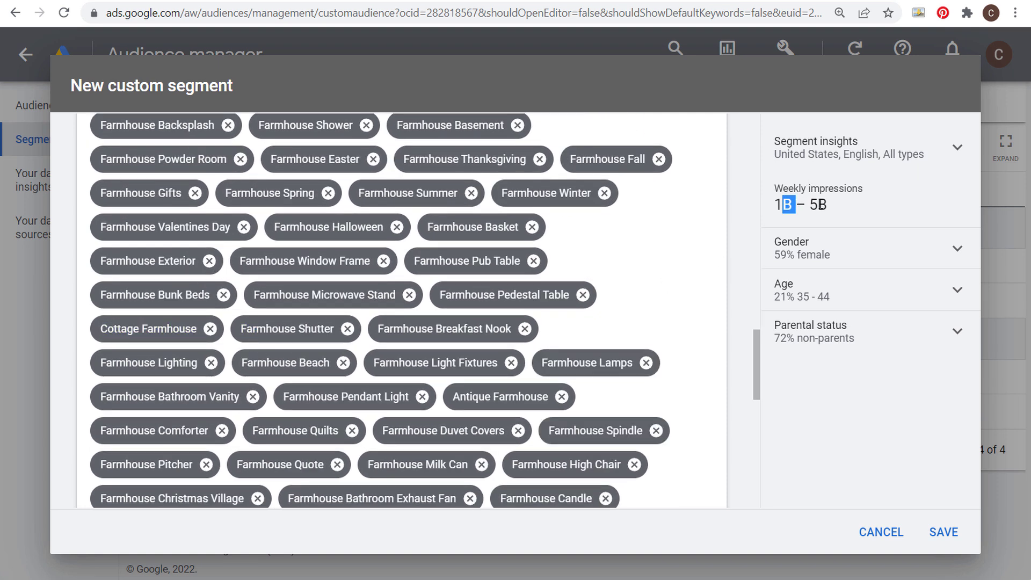
left_click(818, 204)
scroll(691, 293, "down", 10)
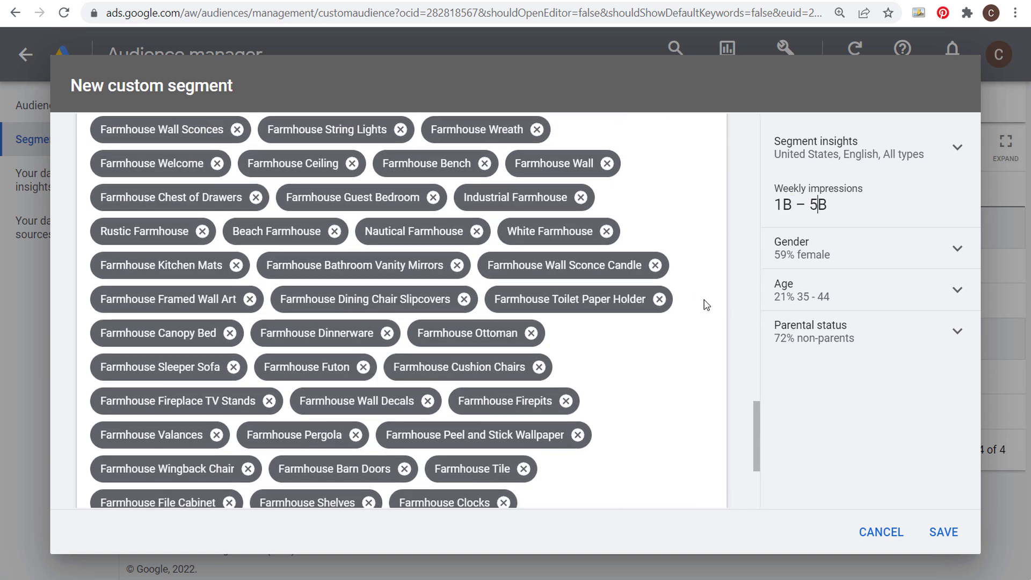
scroll(644, 374, "up", 15)
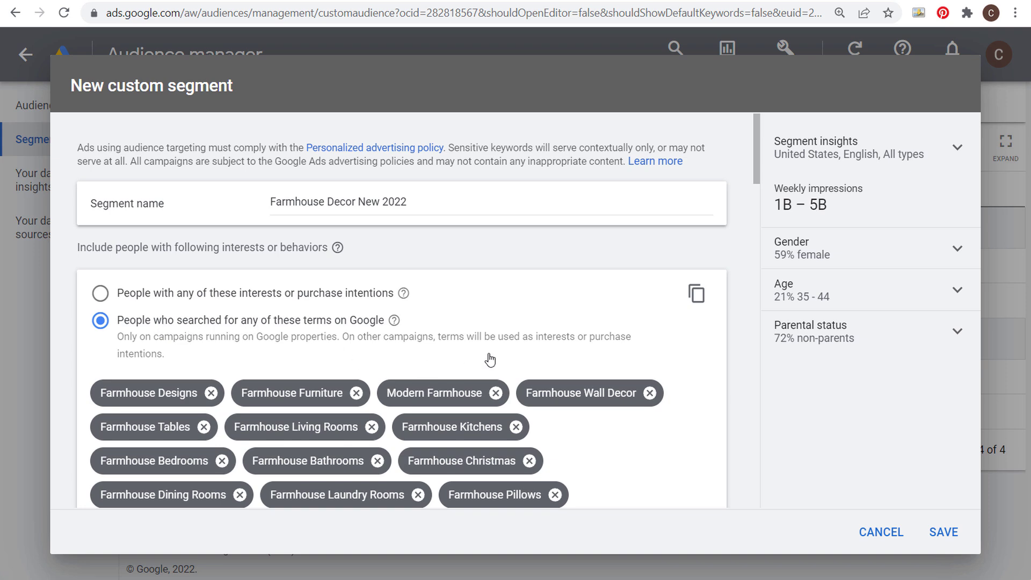
scroll(600, 339, "down", 5)
scroll(600, 338, "down", 15)
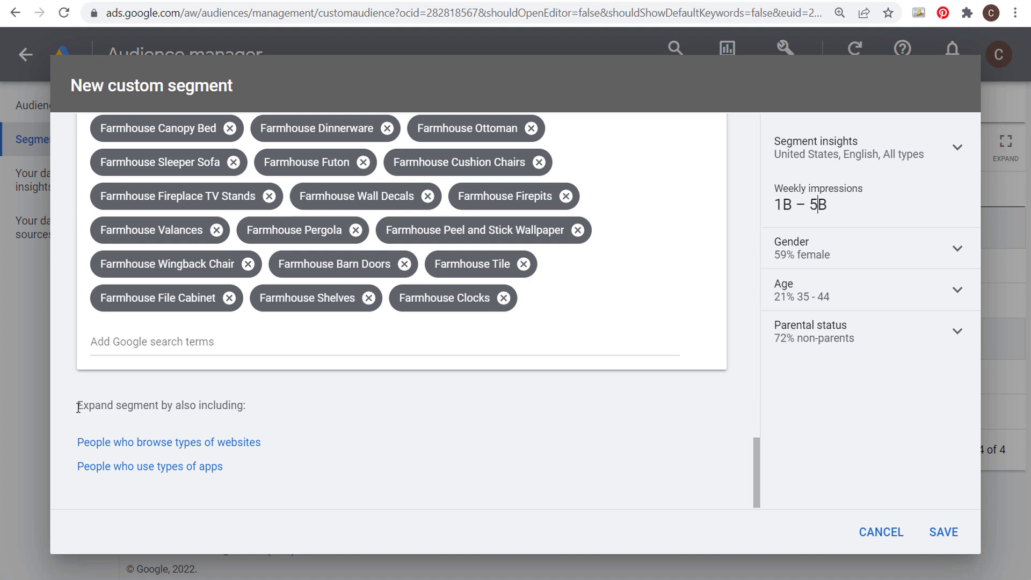
left_click_drag(77, 407, 322, 406)
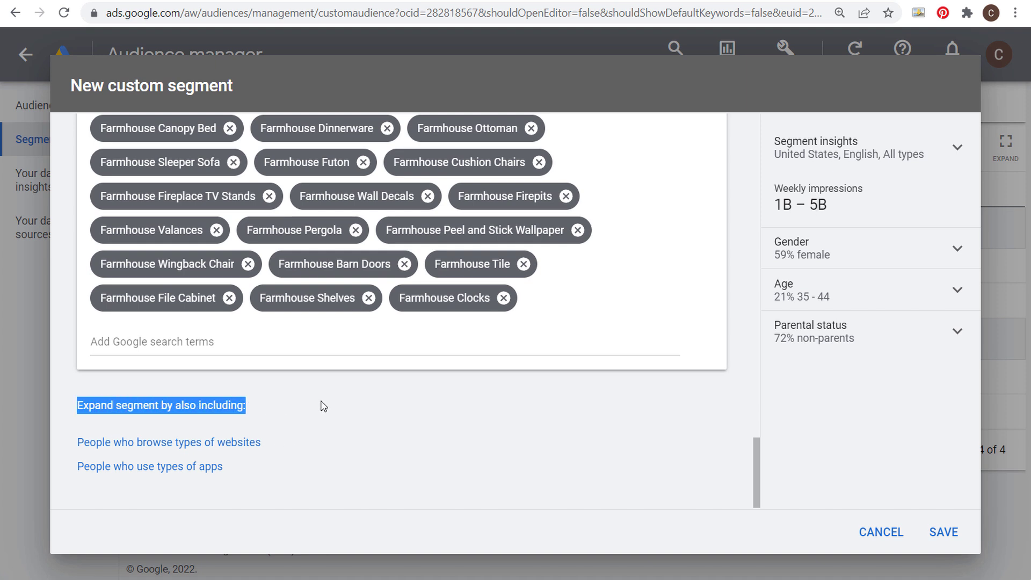
Add farmhousegoals.com, antiquefarmhouse.com and farmhousedecorshop.com as similar websites
left_click(228, 445)
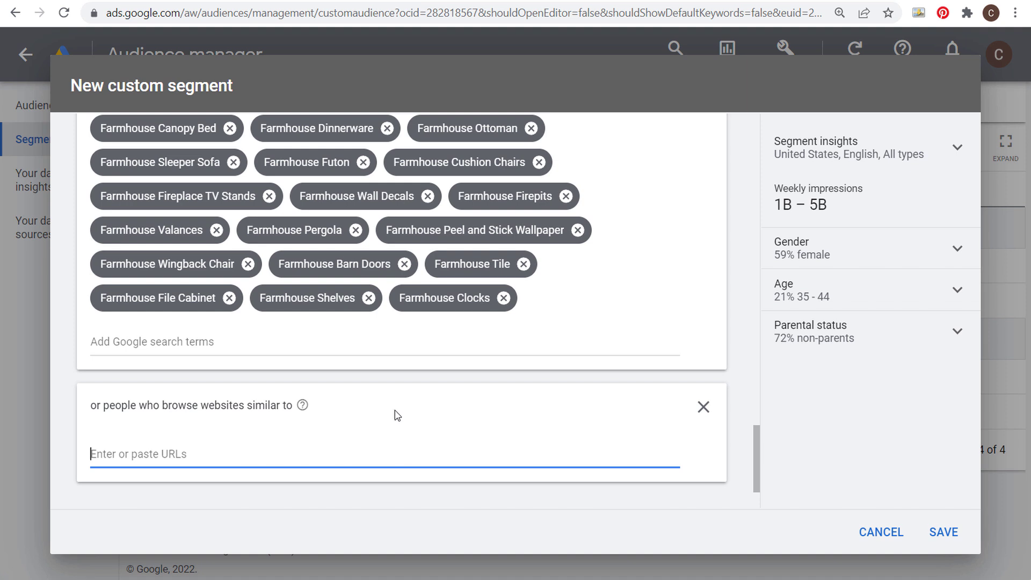
type("farmho")
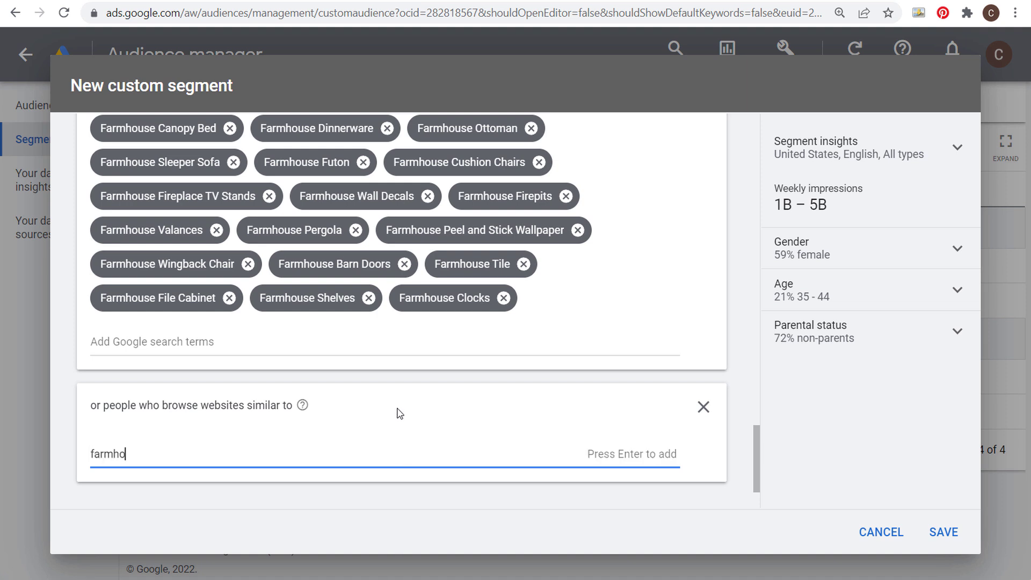
type("usegoals.com")
key("Return")
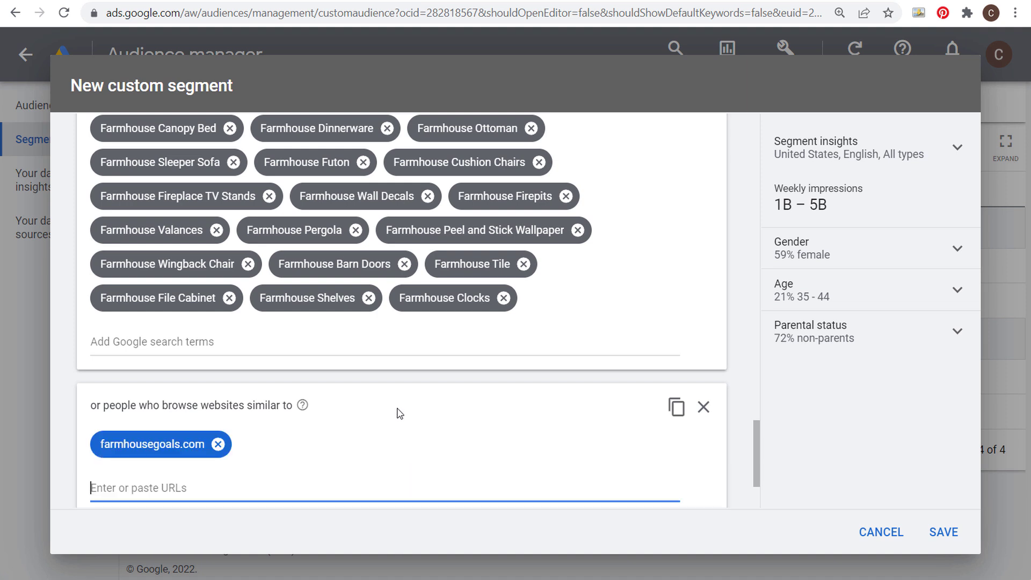
type("antiquefarmhouse")
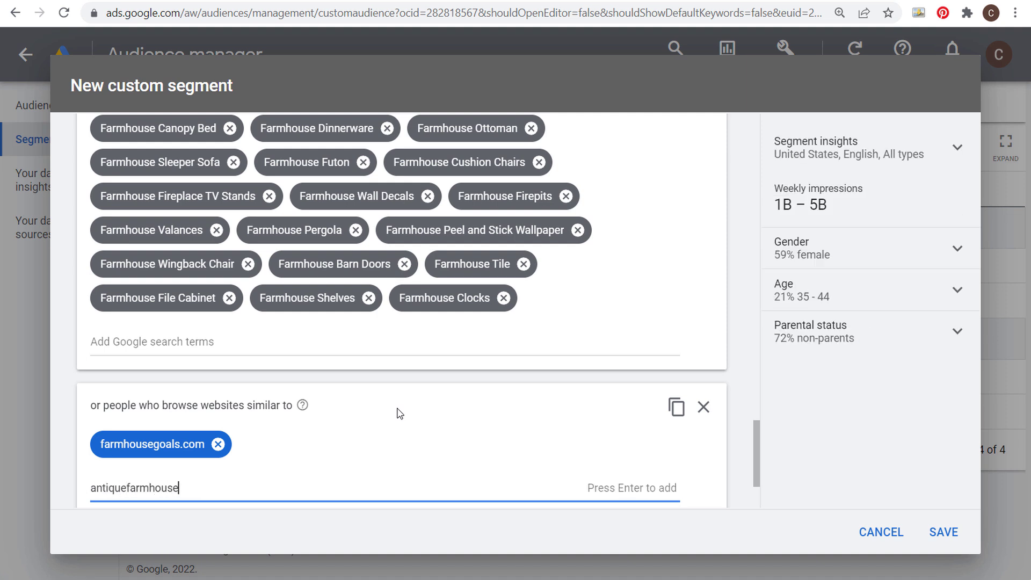
type(".com")
key("Return")
type("farmhousedecorshop")
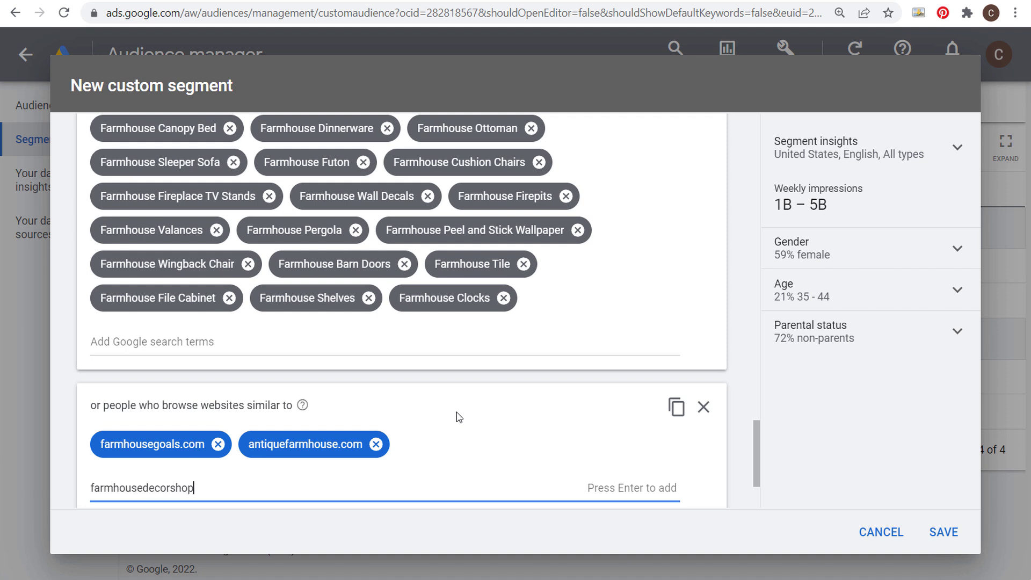
type(".com")
key("Return")
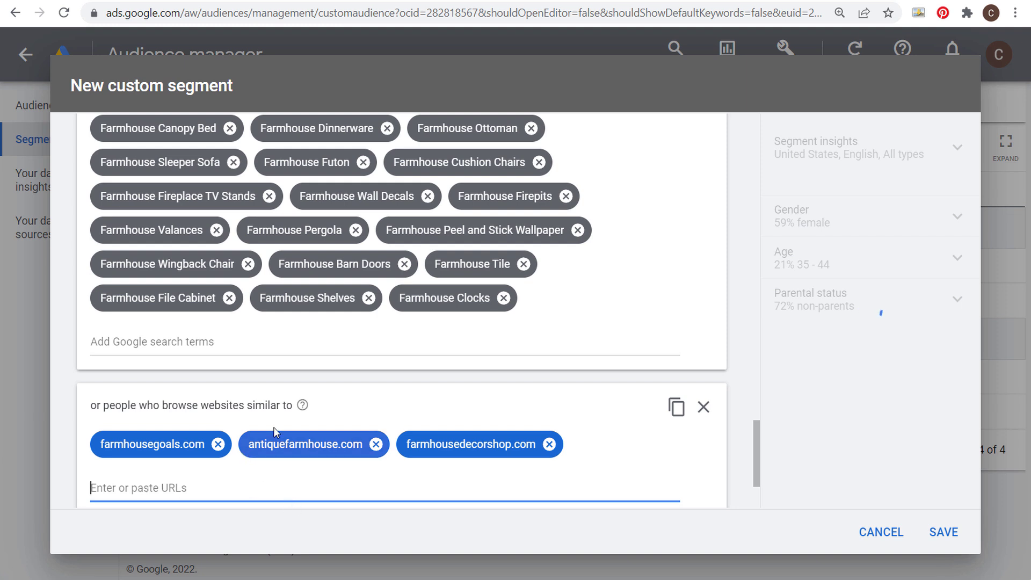
scroll(226, 424, "down", 2)
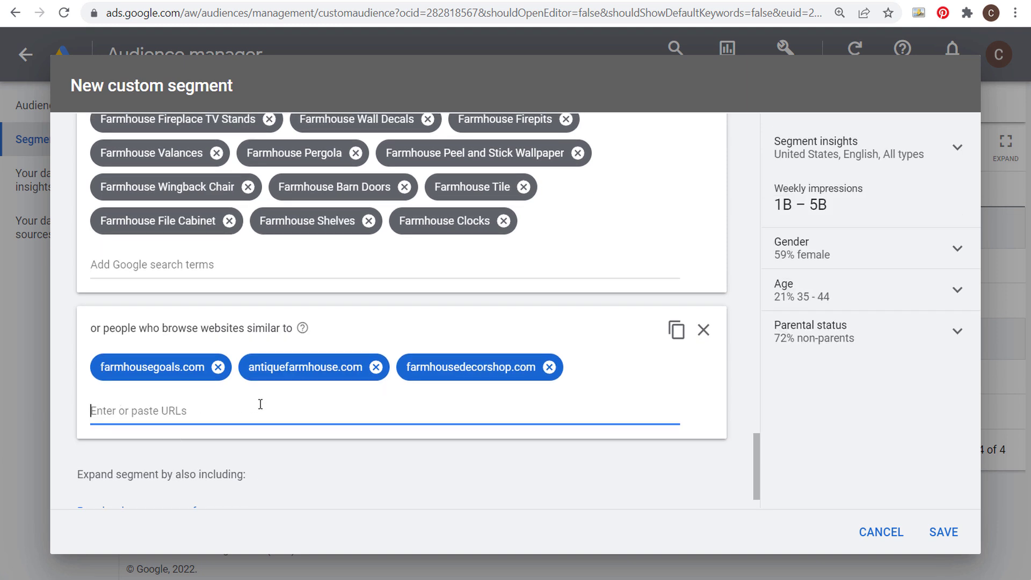
scroll(301, 414, "down", 1)
Try adding the Wayfair app as a similar app, remove it, and save the segment
left_click(132, 471)
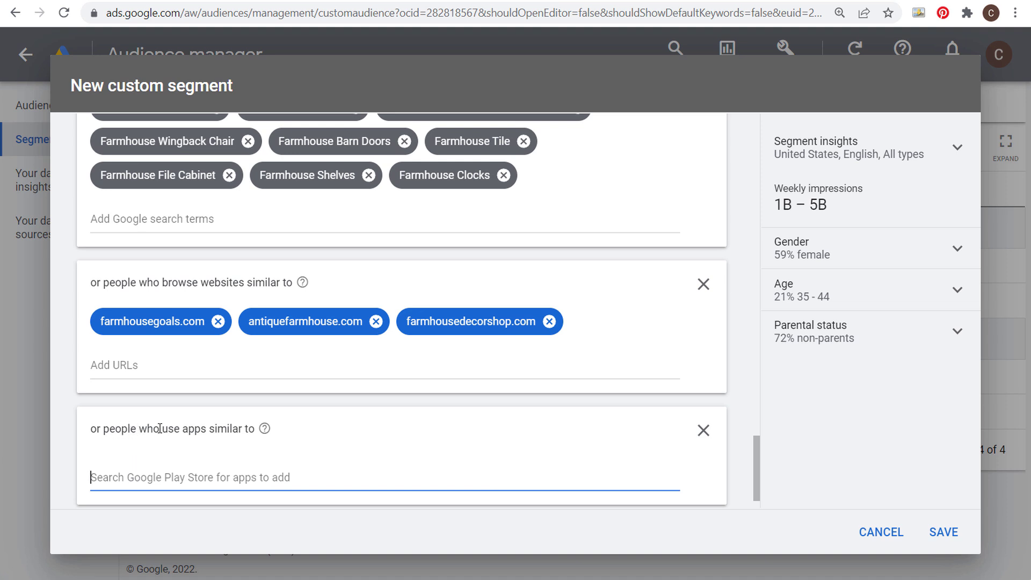
scroll(361, 425, "down", 1)
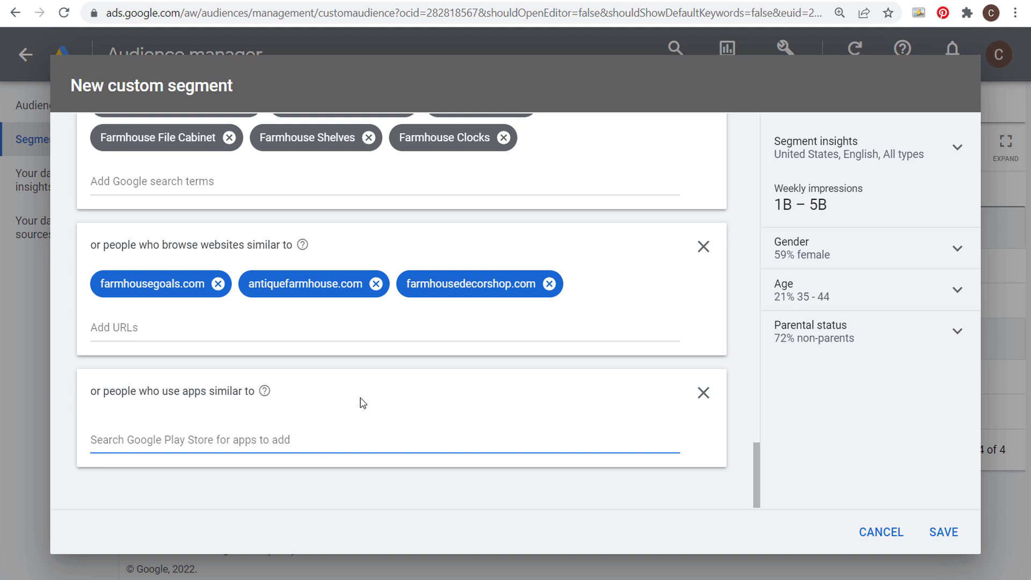
type("wayfair")
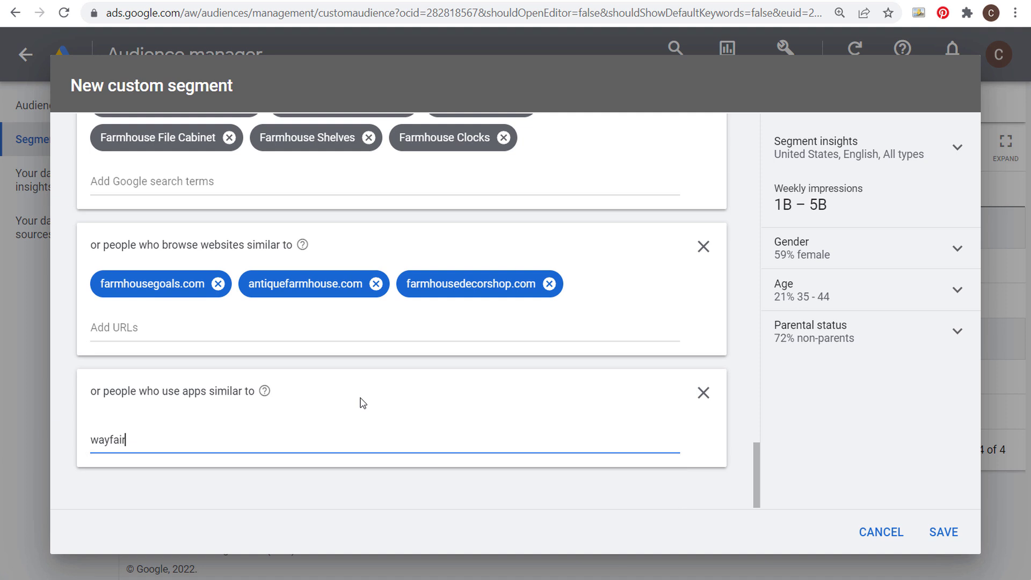
scroll(377, 392, "down", 2)
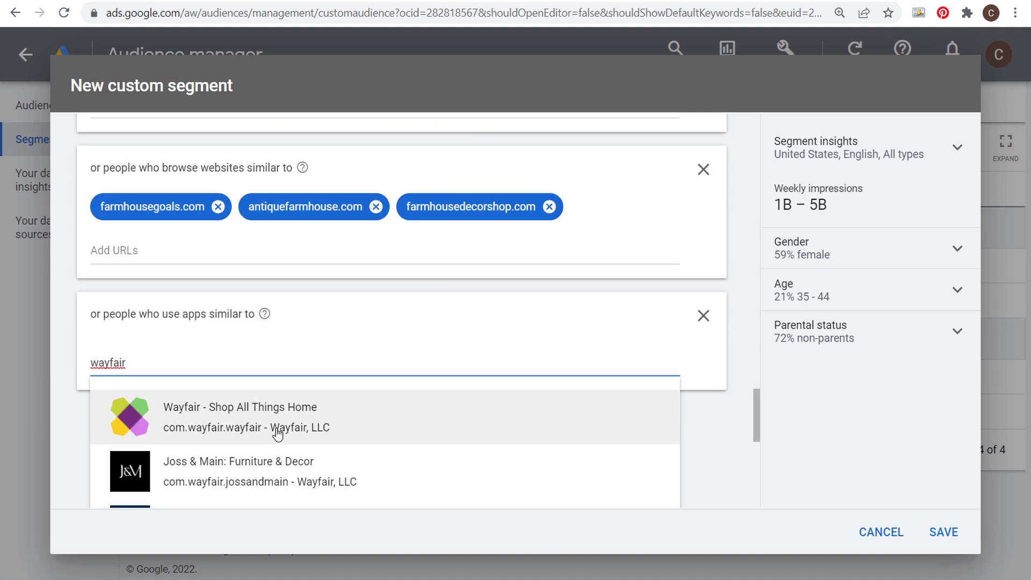
left_click(331, 428)
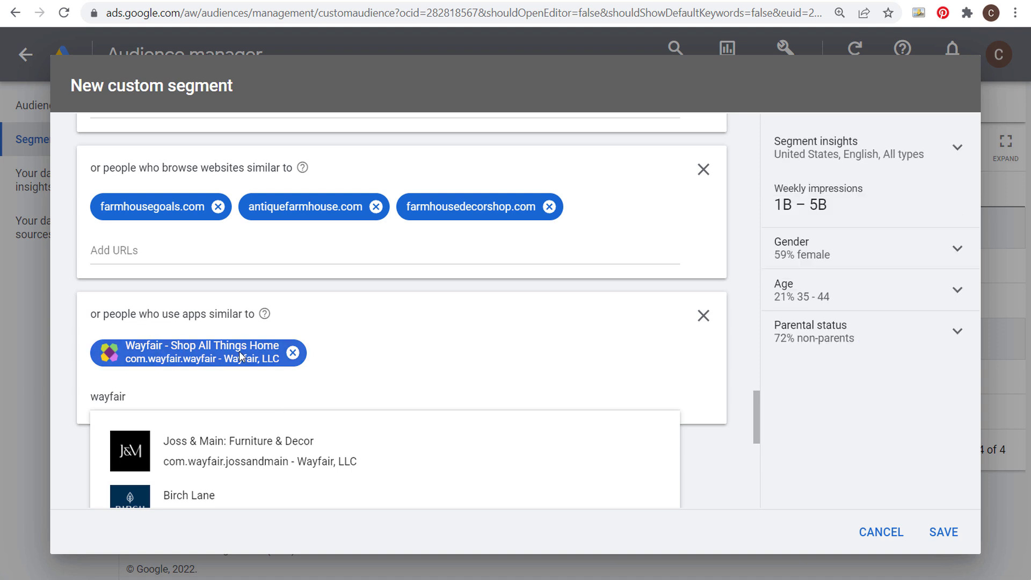
left_click(292, 352)
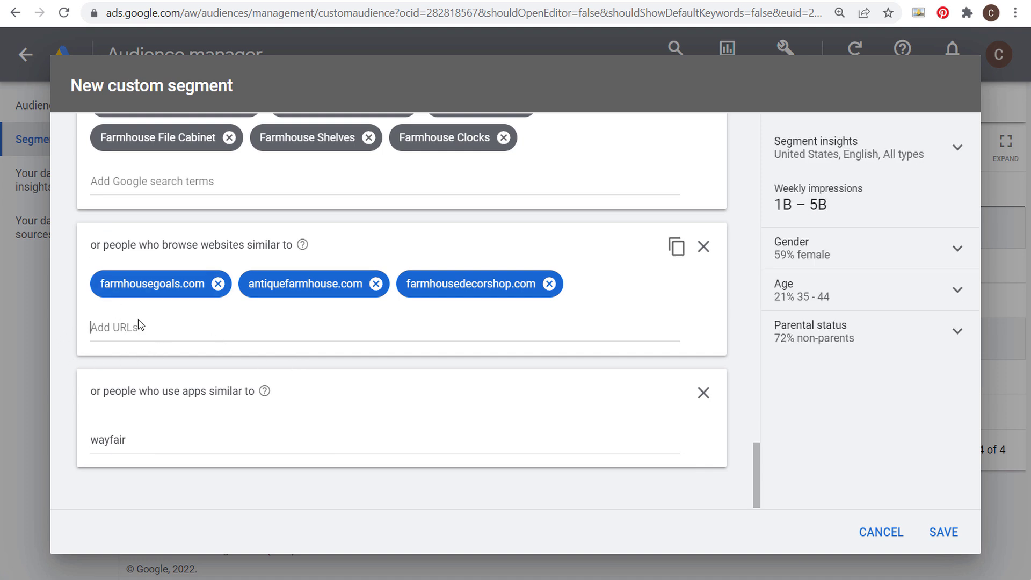
scroll(476, 334, "up", 6)
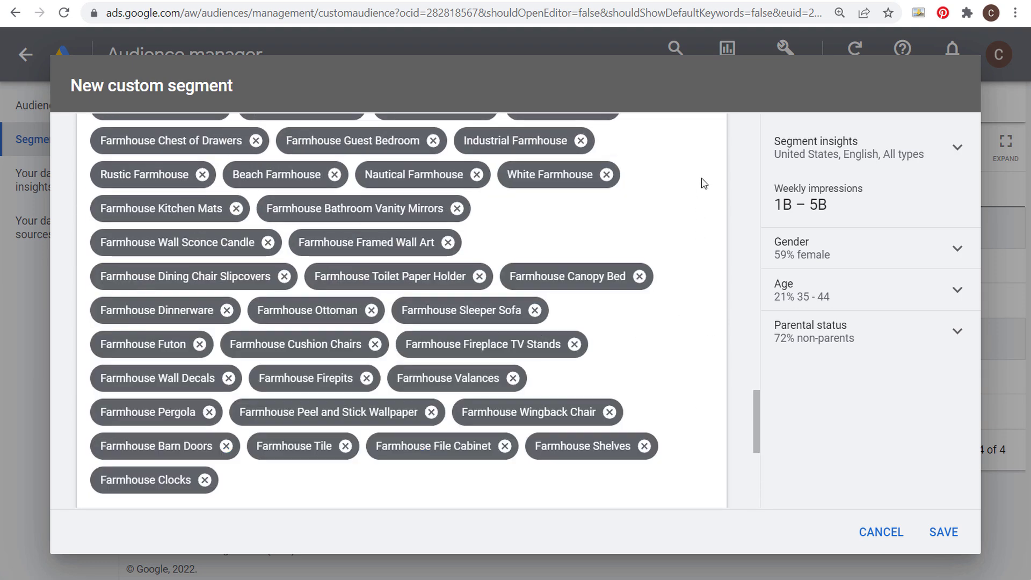
scroll(612, 145, "up", 4)
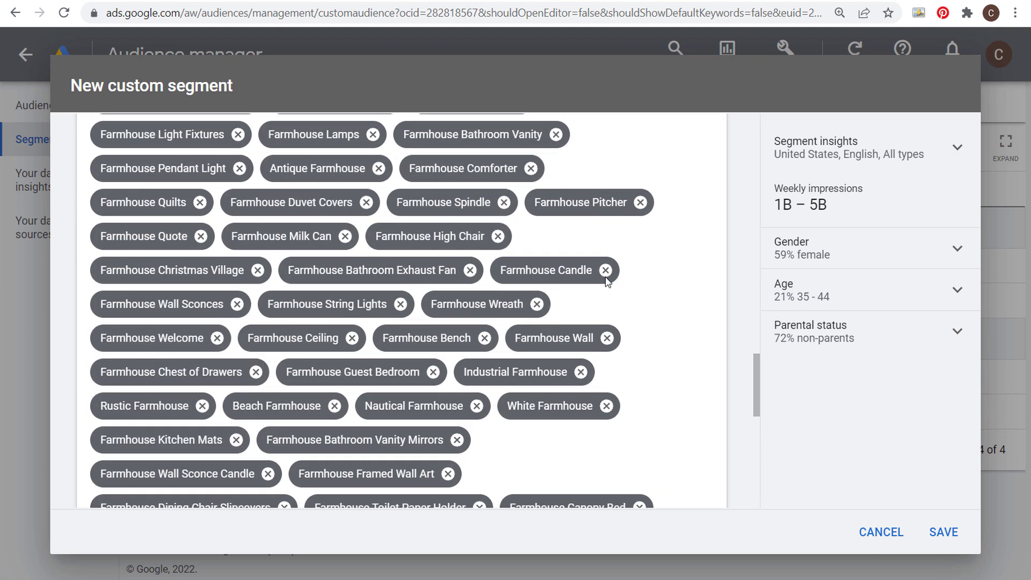
left_click(944, 532)
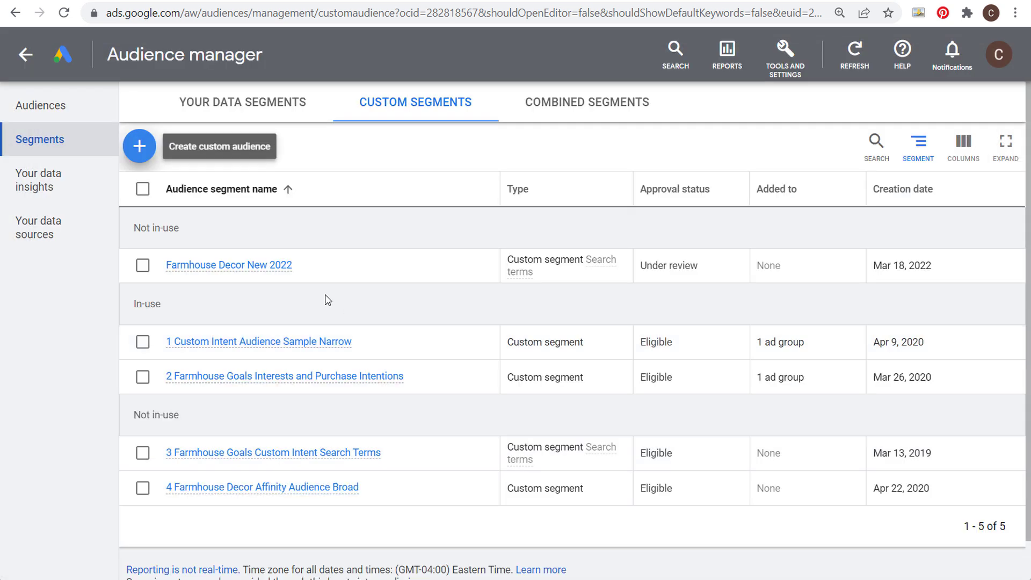
Begin a second new custom segment from the Custom Segments list
mouse_move(230, 272)
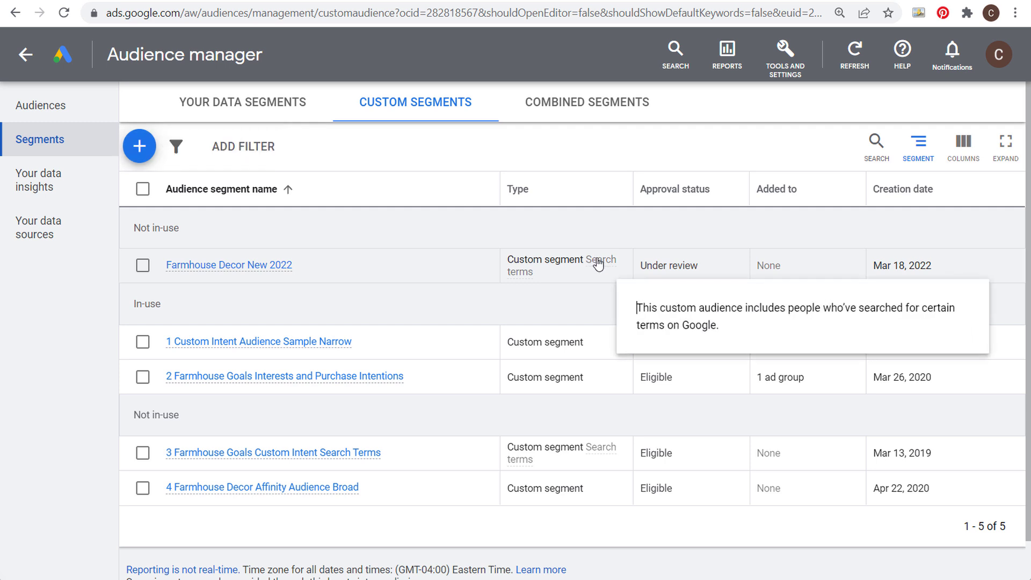
left_click_drag(647, 266, 707, 265)
left_click(703, 230)
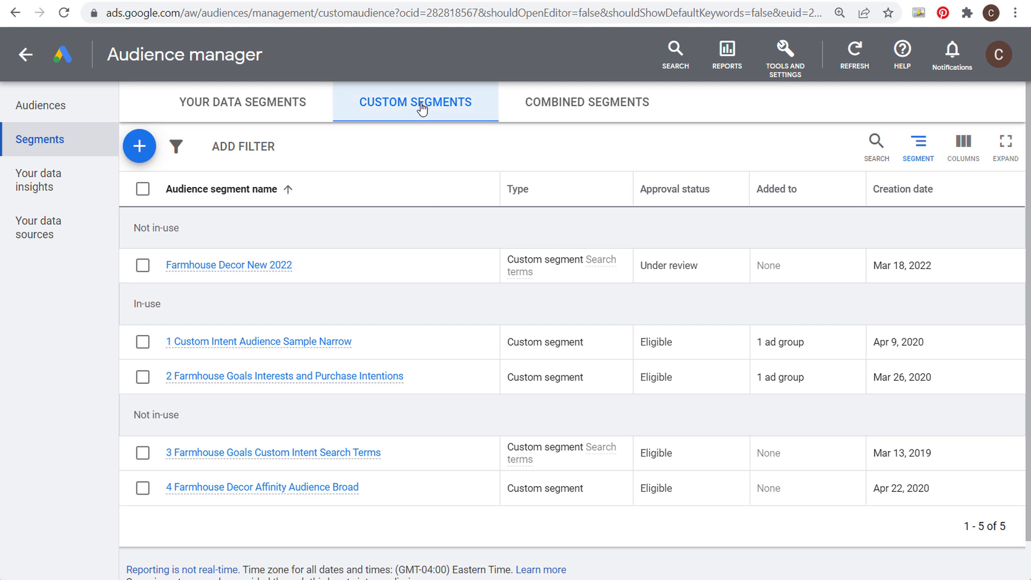
left_click(143, 152)
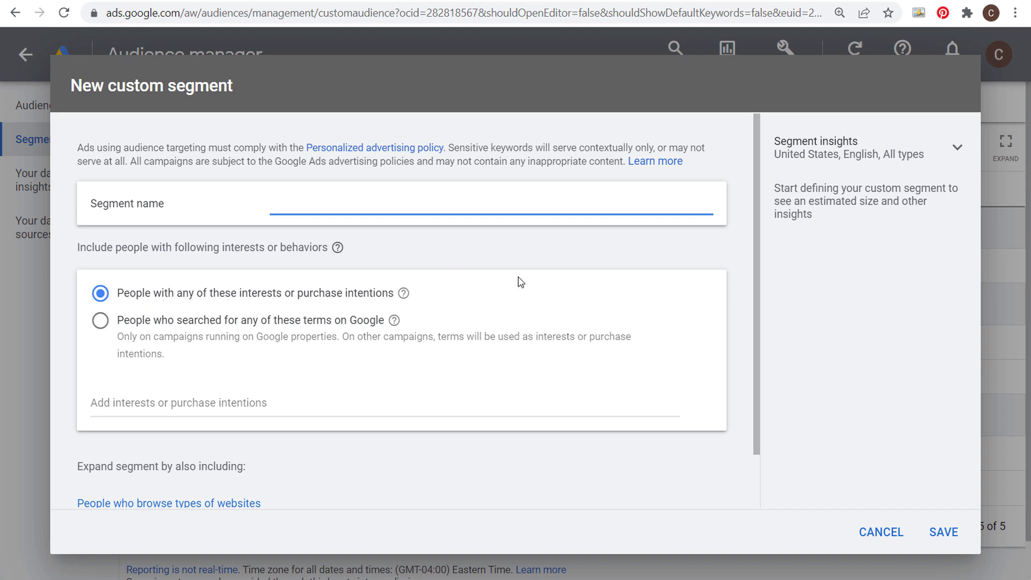
Paste the Farmhouse keyword list as interests, giving a 10B – 1T weekly impressions estimate
scroll(450, 300, "down", 2)
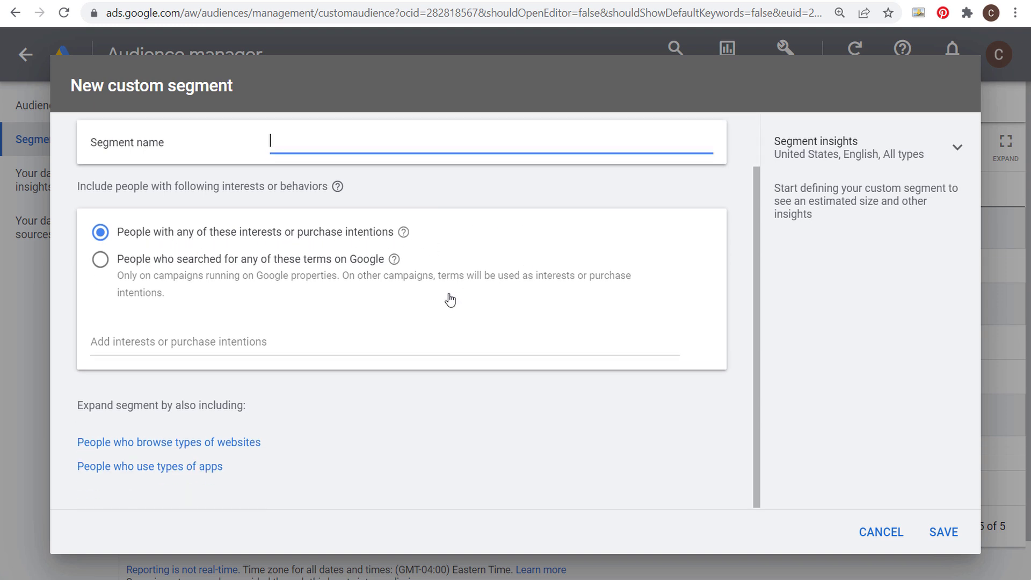
left_click(330, 343)
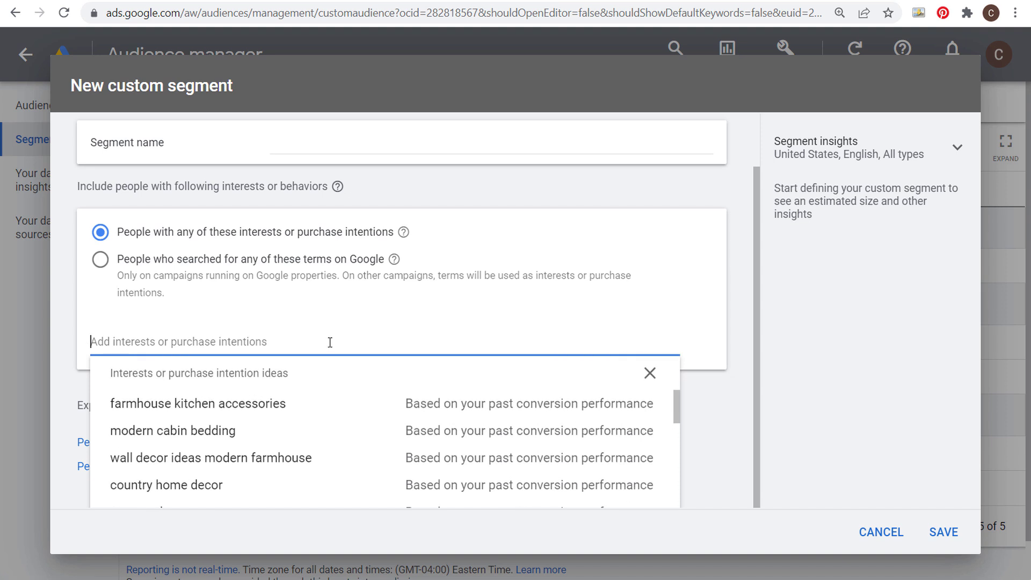
key("ctrl+v")
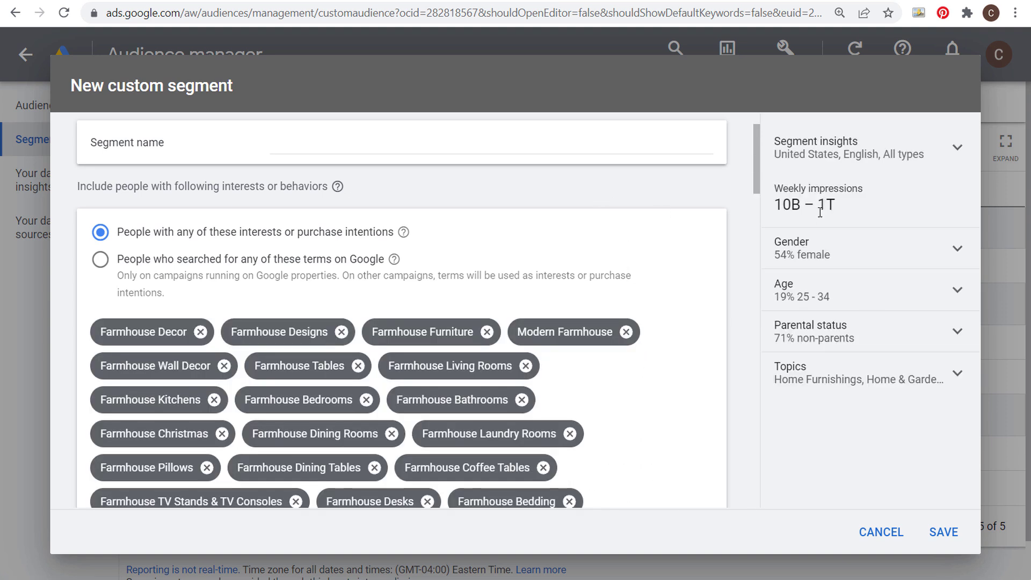
left_click_drag(776, 189, 870, 195)
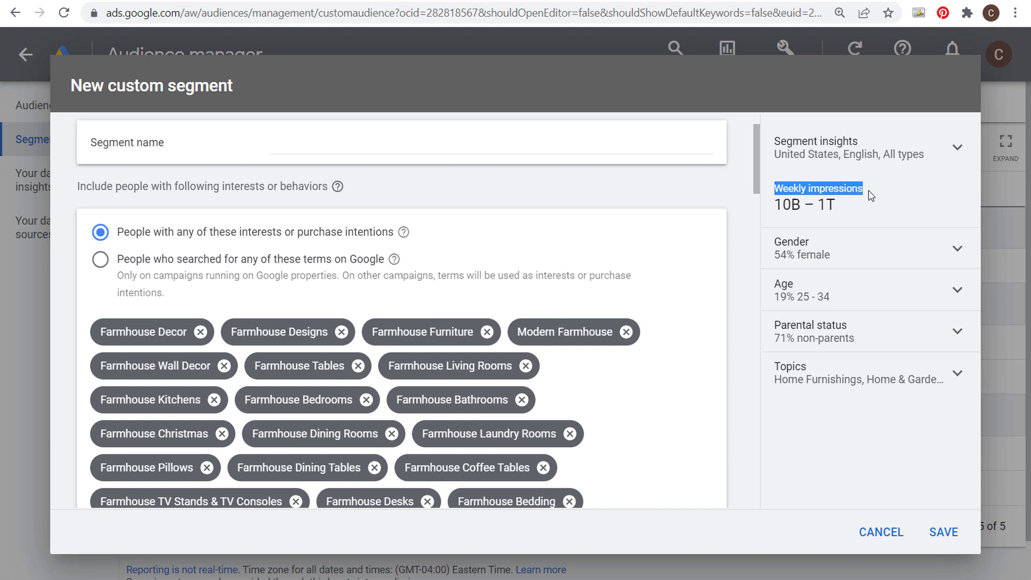
left_click(816, 203)
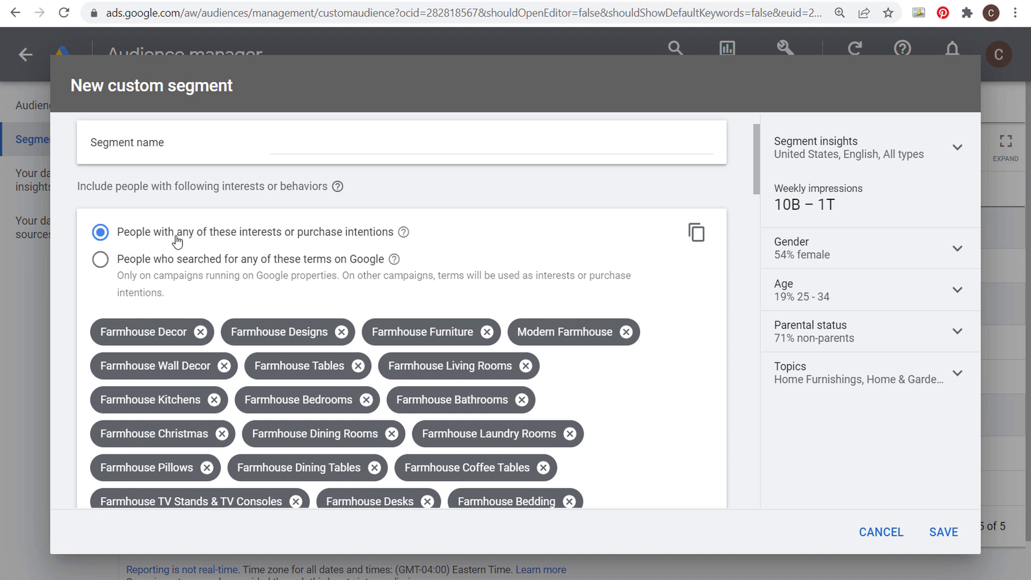
Enter 'Farmhouse Decor 2022 Purchase Intentions' as the segment name and review the keyword list
left_click(374, 139)
type("Farmhouse Decor 2022 Purchase Intentions")
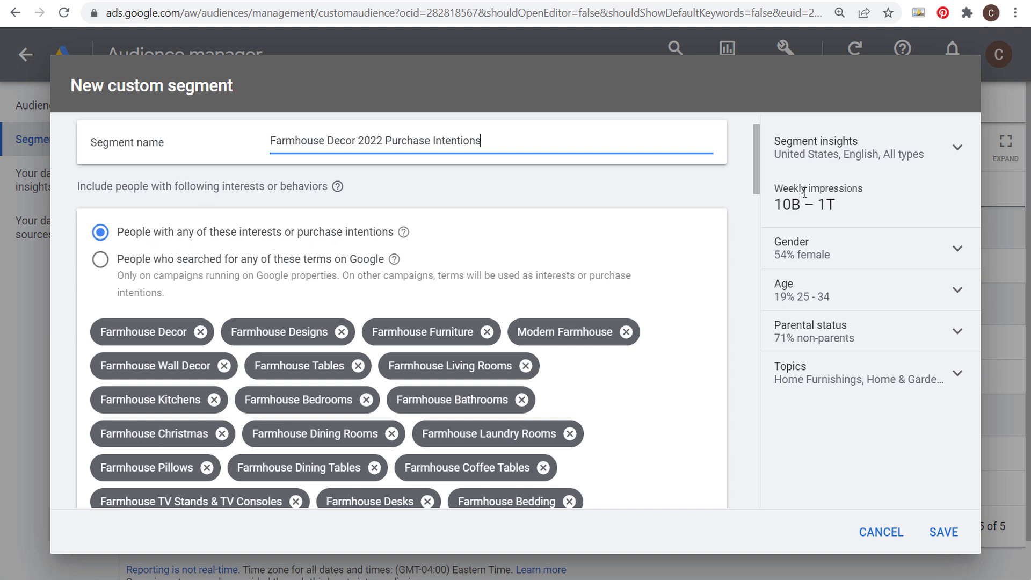
left_click_drag(782, 190, 875, 207)
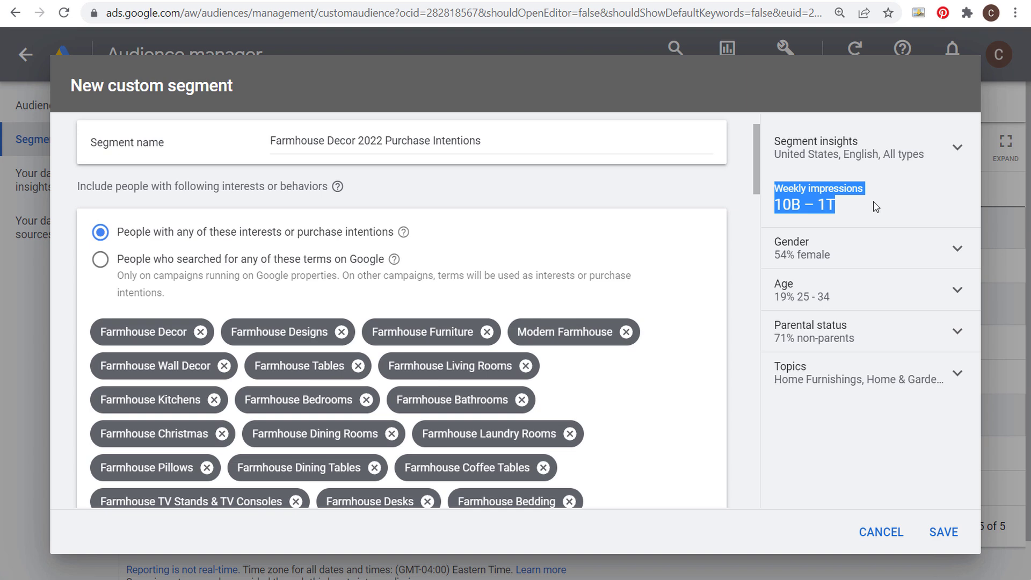
left_click(760, 193)
left_click_drag(755, 156, 763, 470)
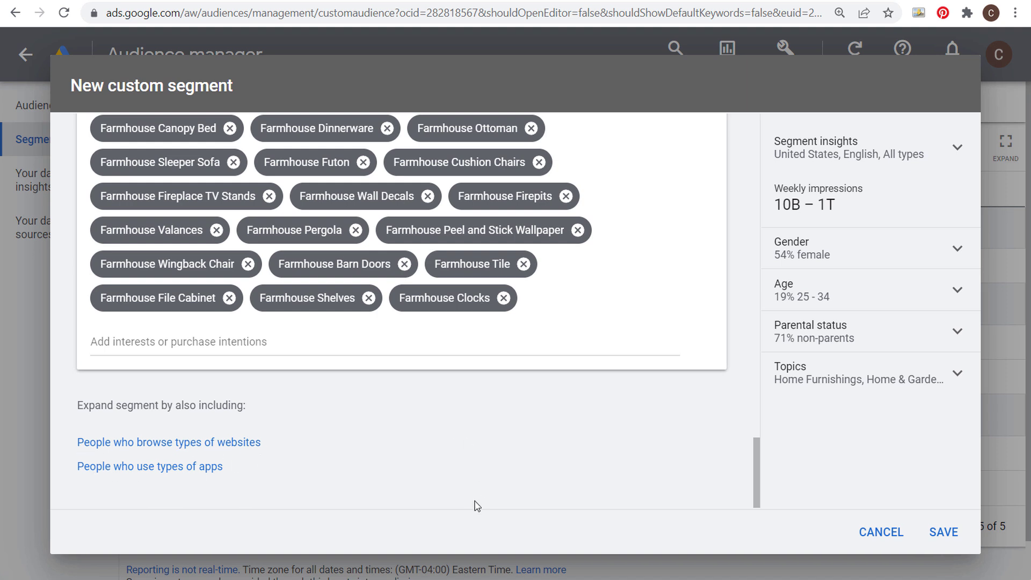
Save the Farmhouse Decor 2022 Purchase Intentions segment and start another new custom segment
left_click(950, 534)
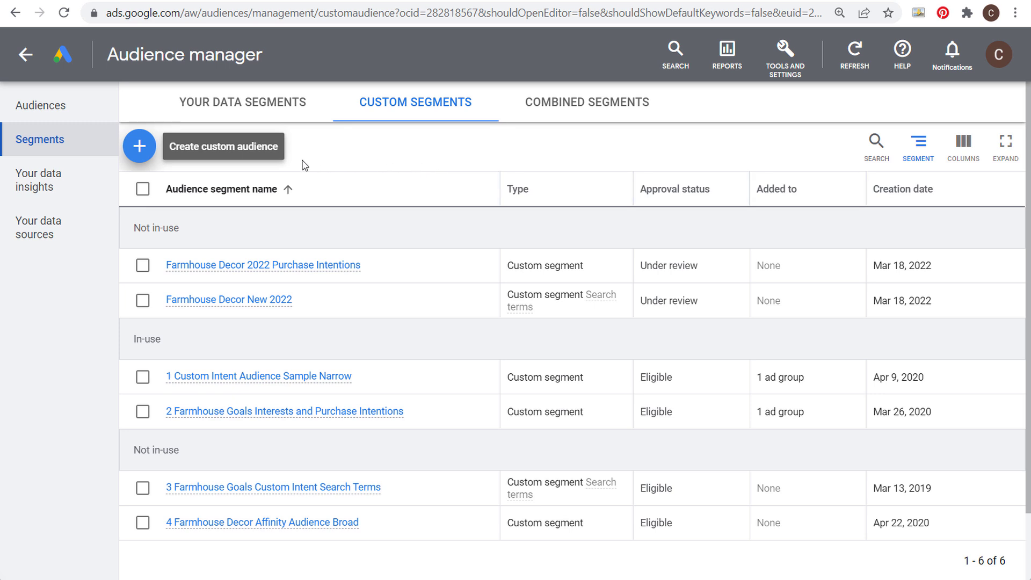
left_click(144, 150)
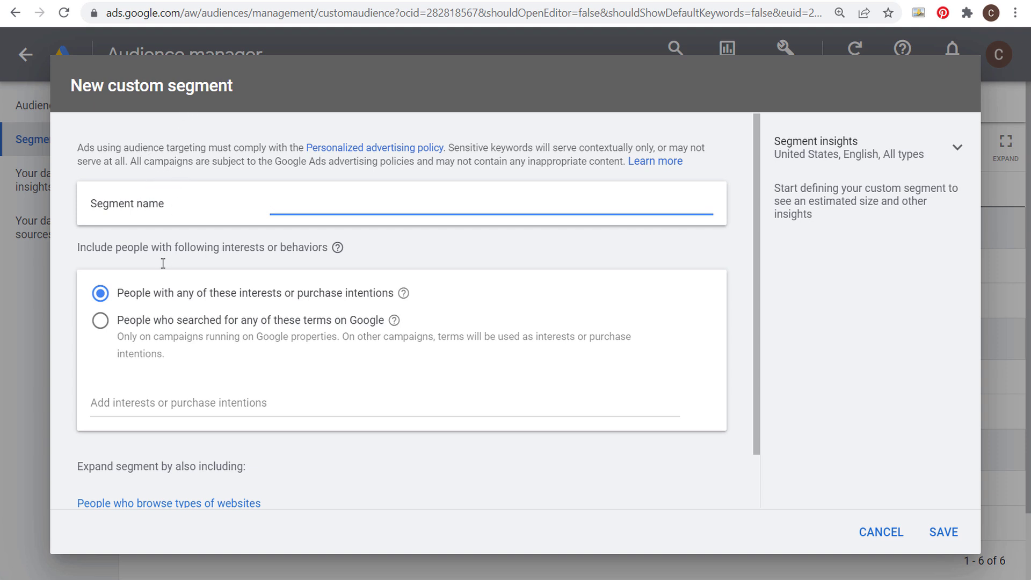
Target Google searchers with the terms 'running marathons' and 'marathon training'
left_click(100, 322)
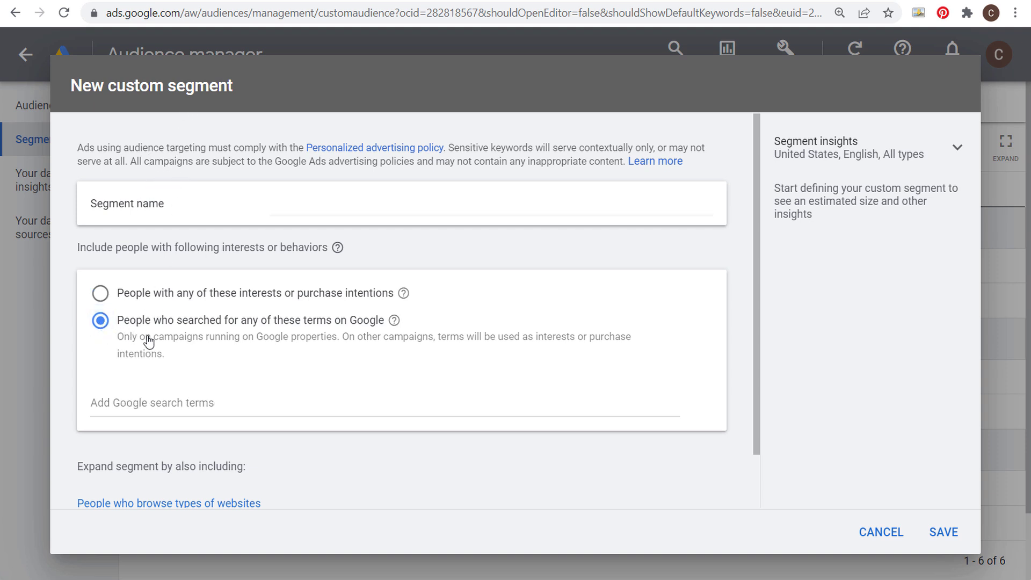
scroll(218, 333, "down", 1)
left_click(200, 342)
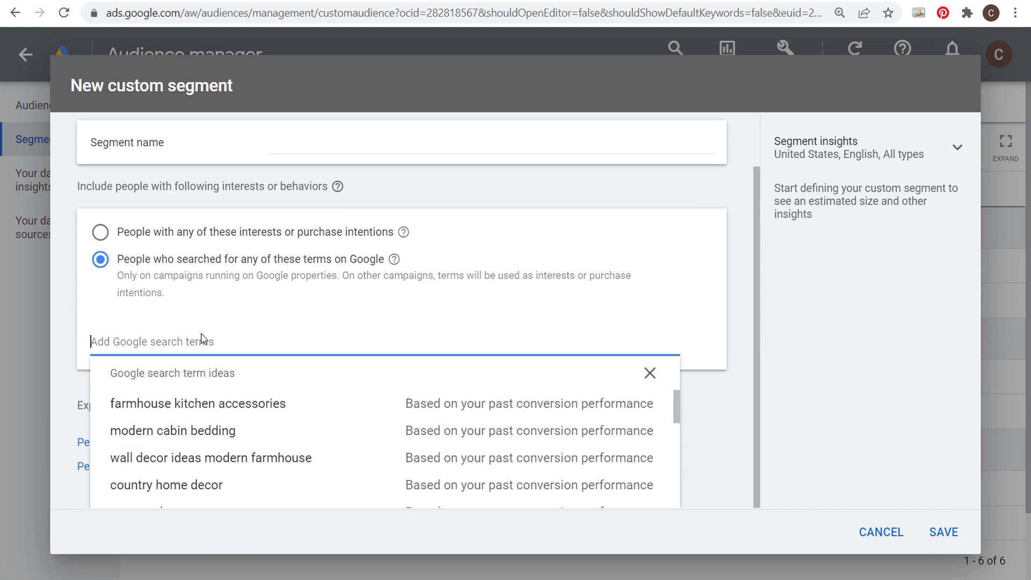
type("running marathons")
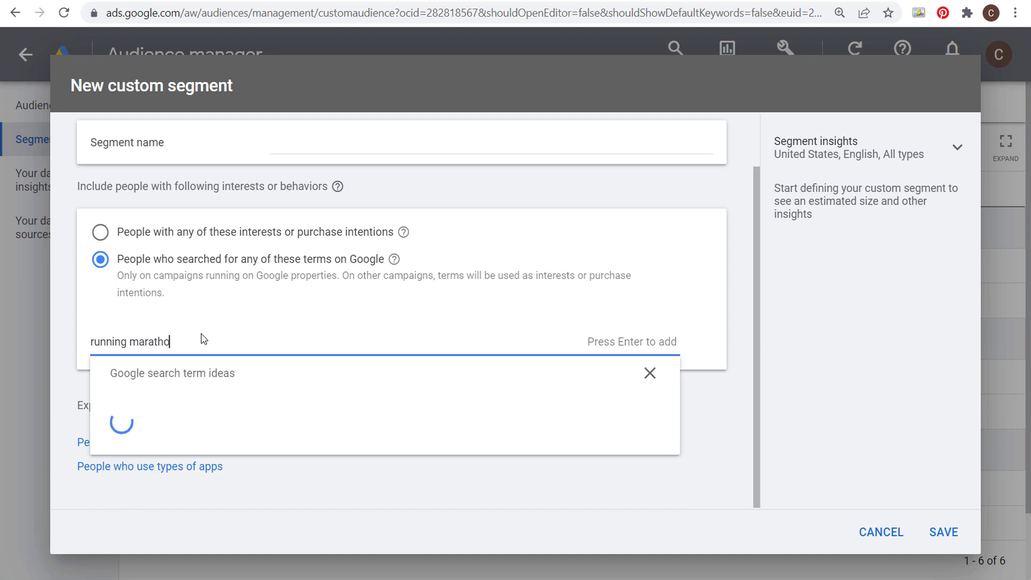
key("Return")
type("marathon training")
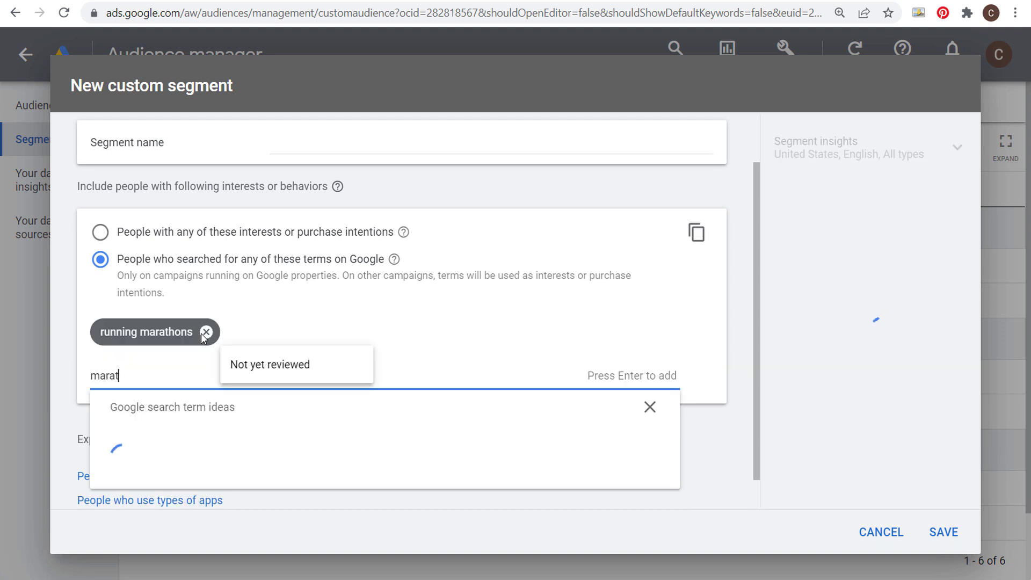
key("Return")
Add the suggested half marathon training plan and 3 runs a week plan search terms
scroll(272, 329, "down", 1)
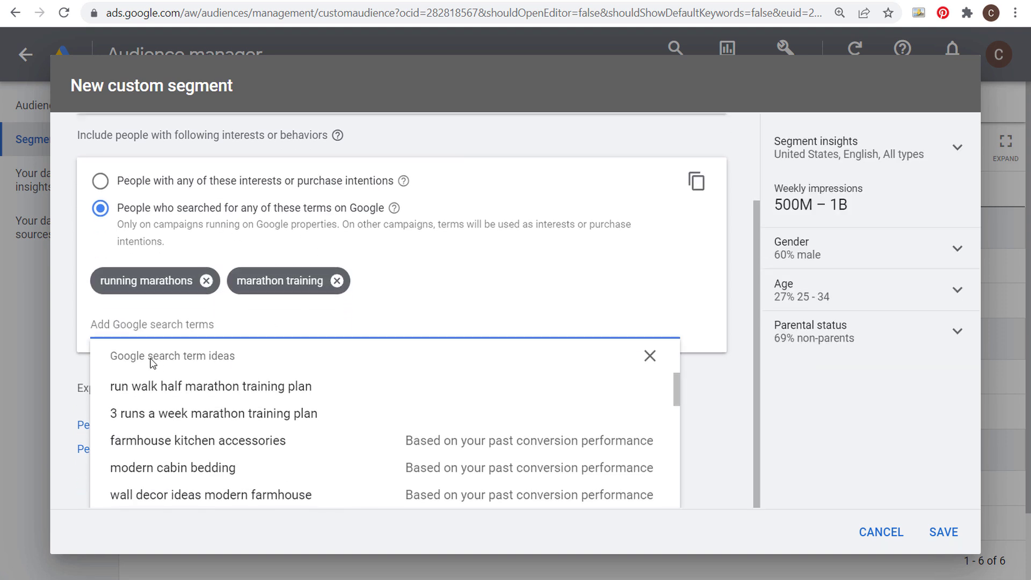
left_click(185, 396)
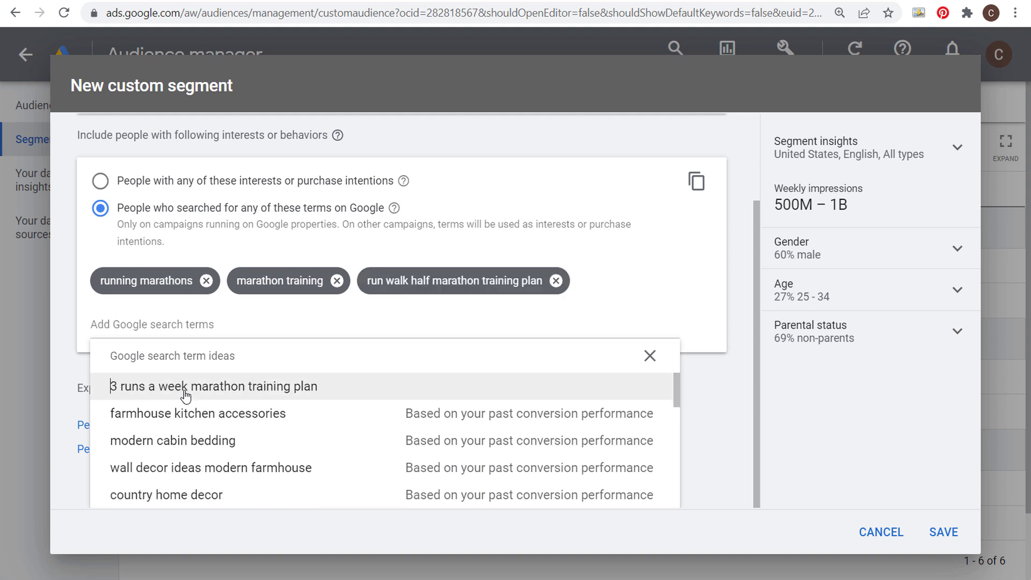
left_click(185, 396)
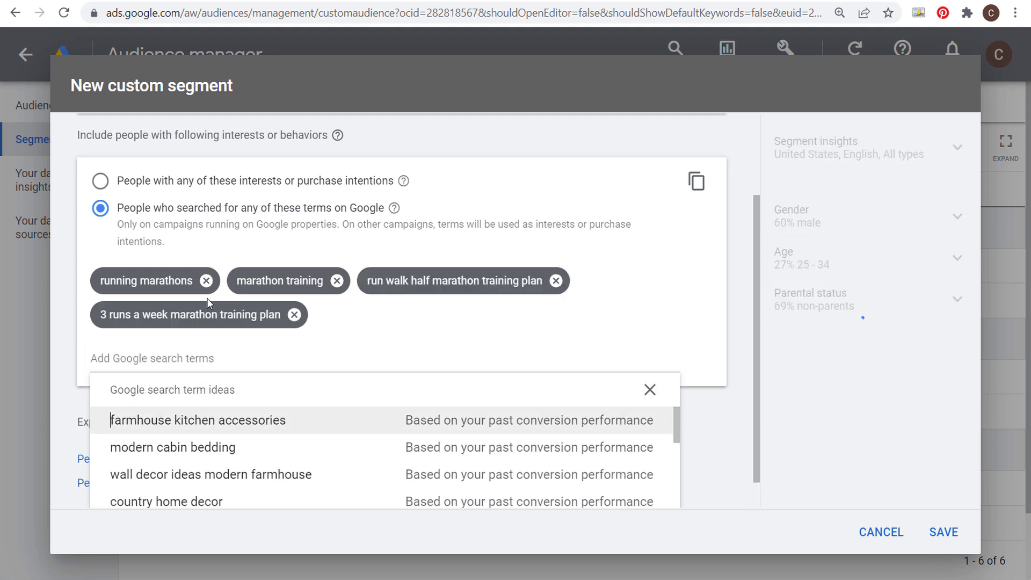
scroll(487, 352, "down", 1)
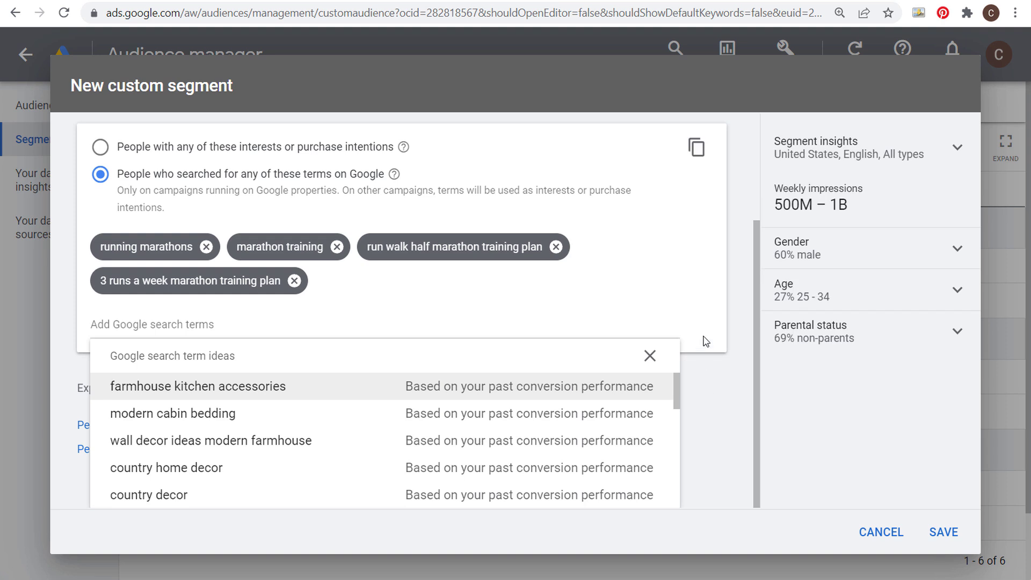
left_click(388, 292)
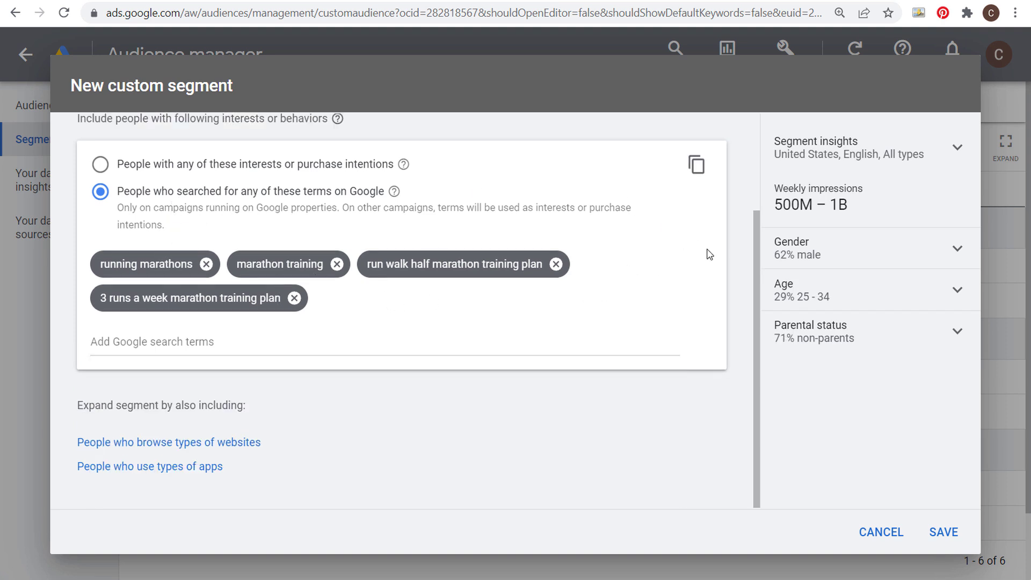
left_click_drag(773, 205, 877, 206)
left_click(818, 188)
Add search terms marathons, marathons near me, 10k and half marathons near me, and marathon running shoes
left_click(372, 342)
type("marathons")
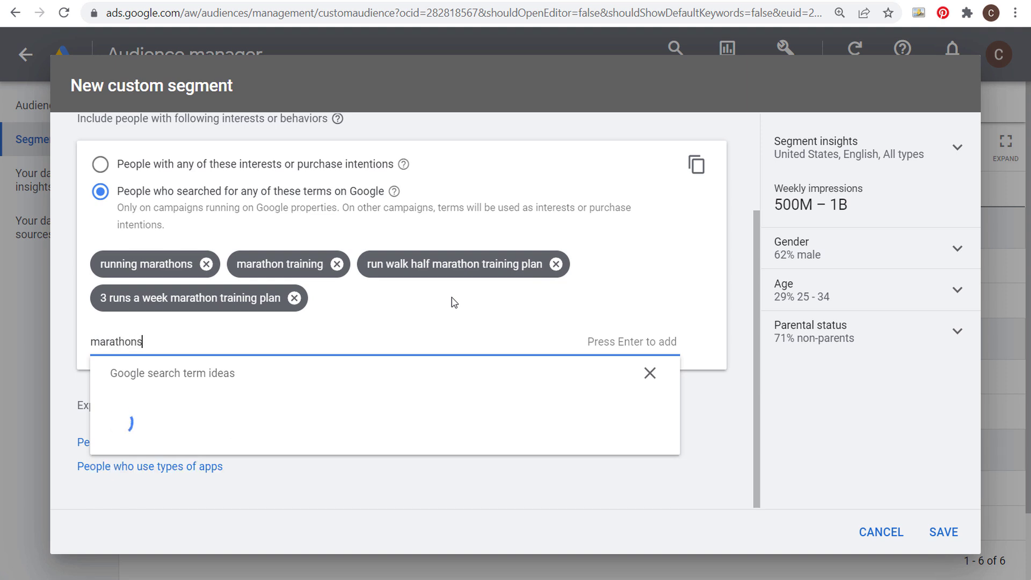
key("Return")
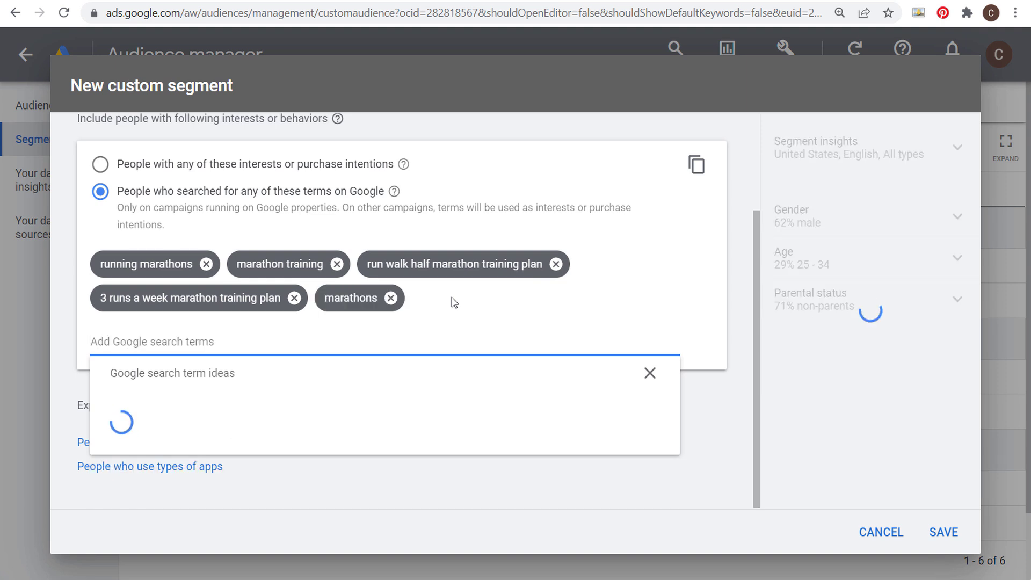
type("marathons near me")
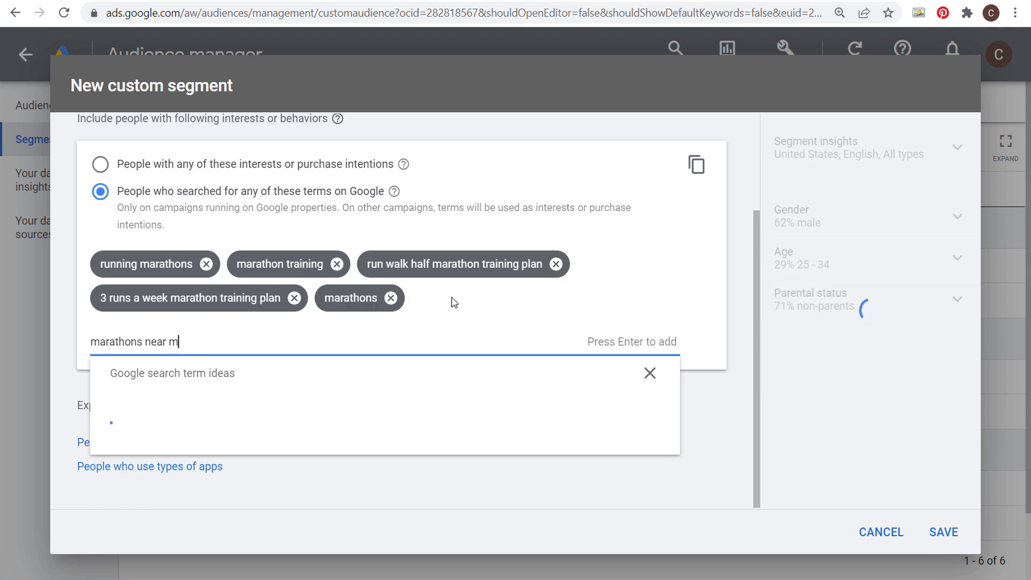
key("Return")
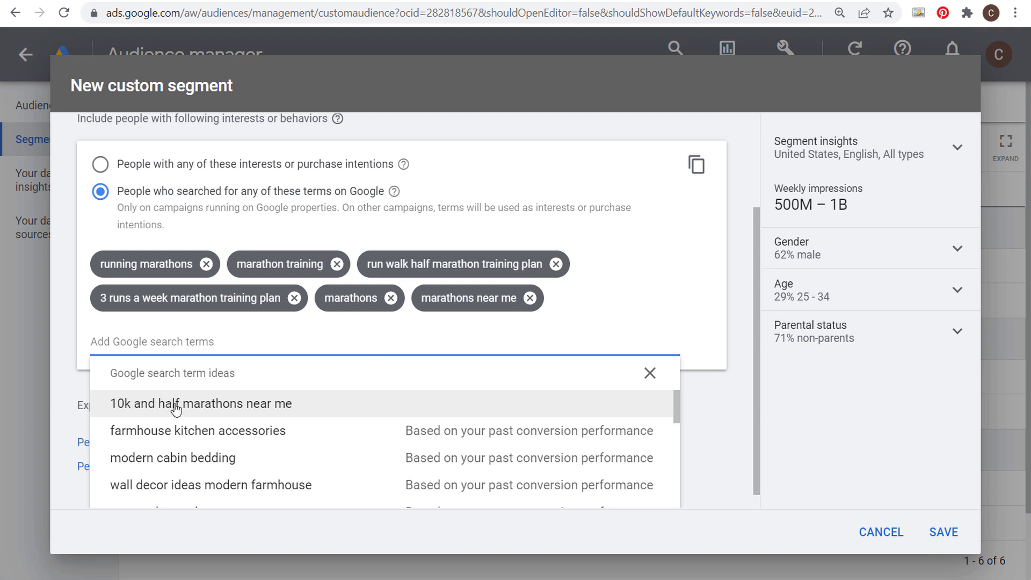
left_click(152, 403)
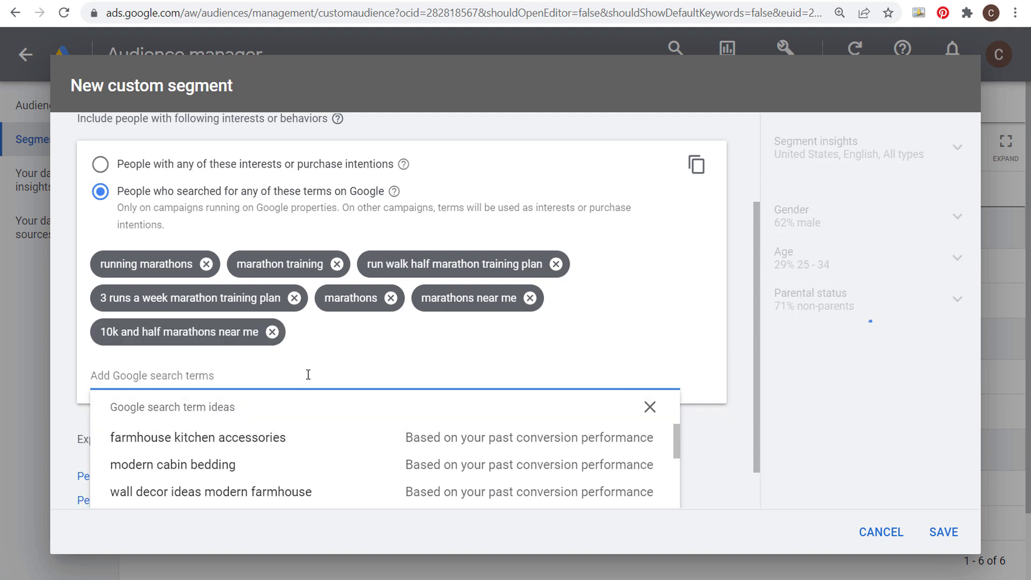
type("marathon running shoes")
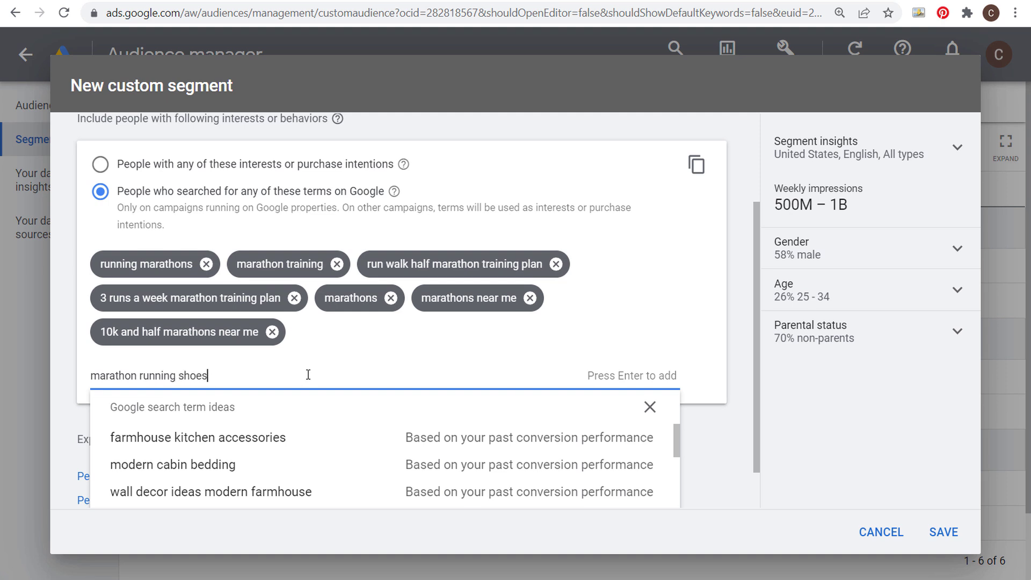
key("Return")
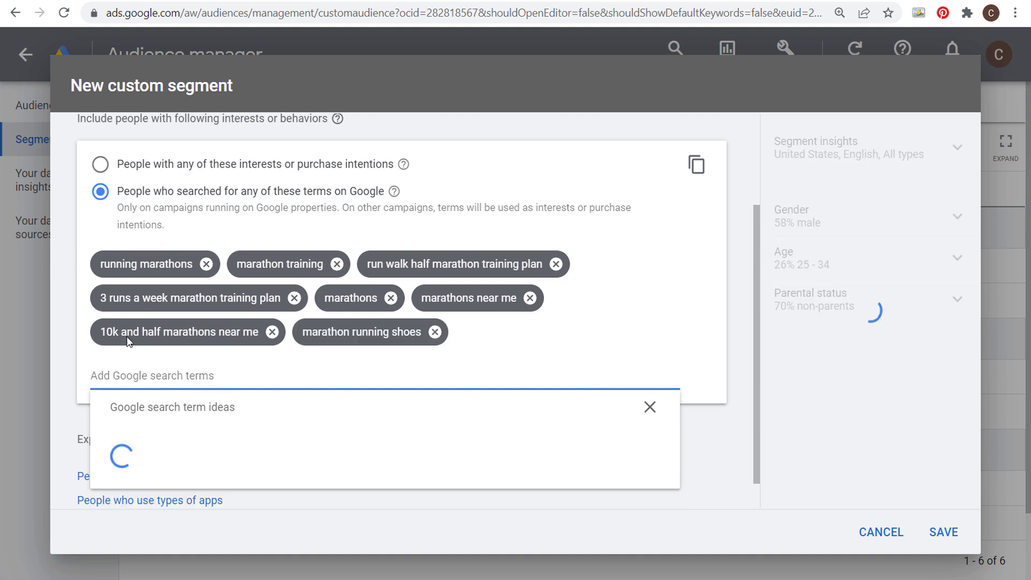
left_click(75, 273)
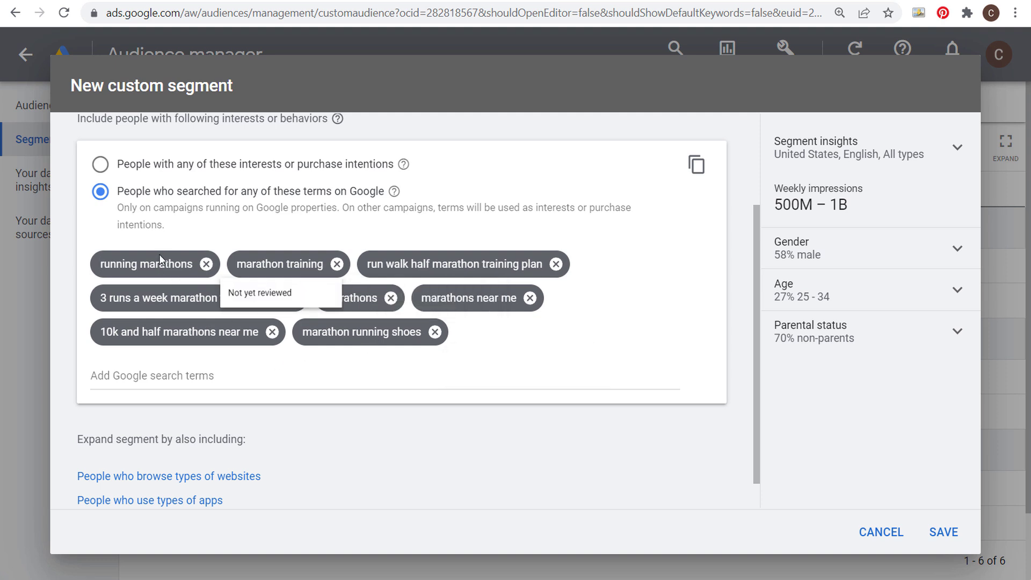
left_click(150, 378)
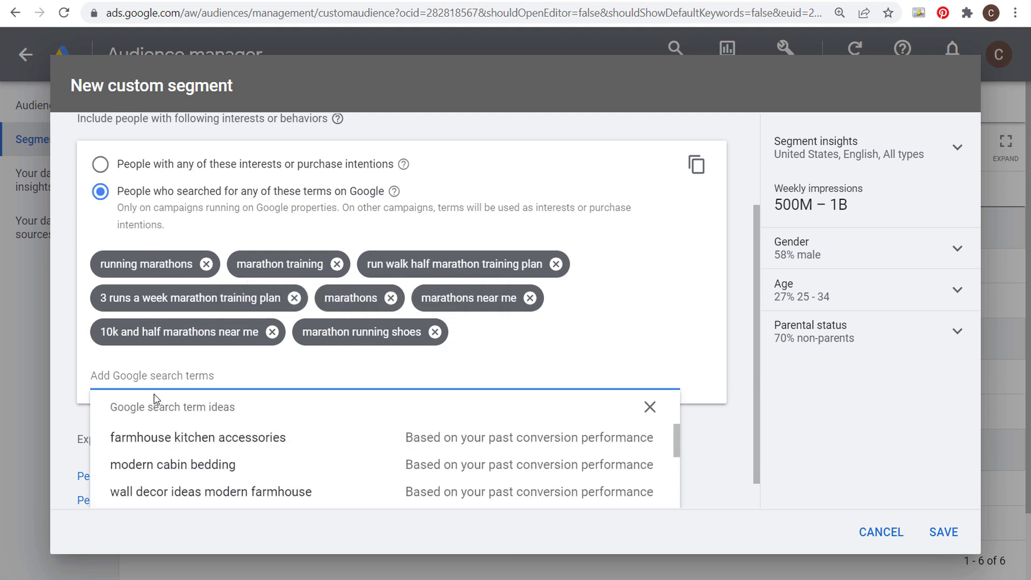
Add similar websites marathonguide.com, runningintheusa.com and worldsmarathons.com to the segment
left_click(748, 220)
scroll(744, 221, "down", 1)
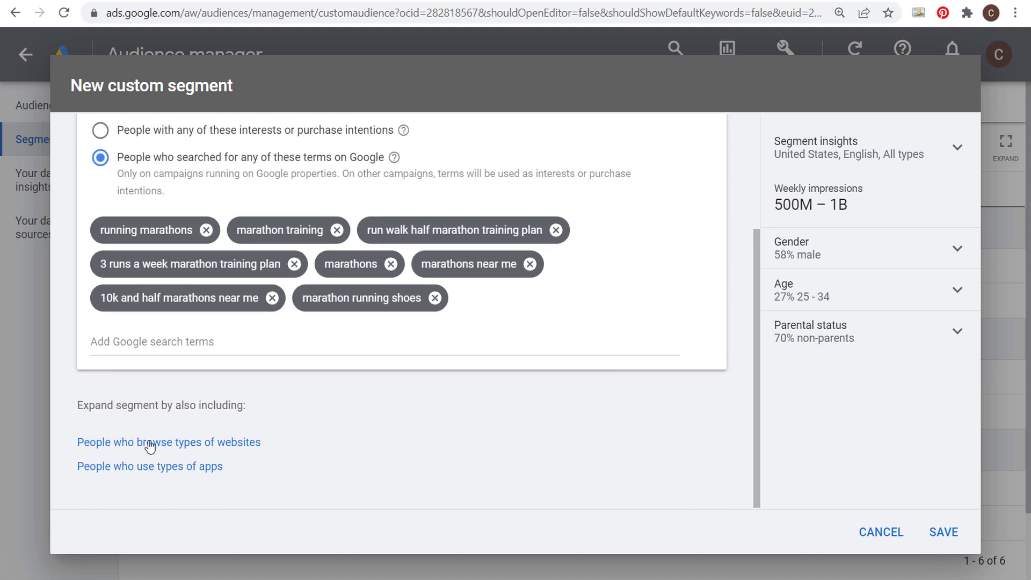
left_click(131, 443)
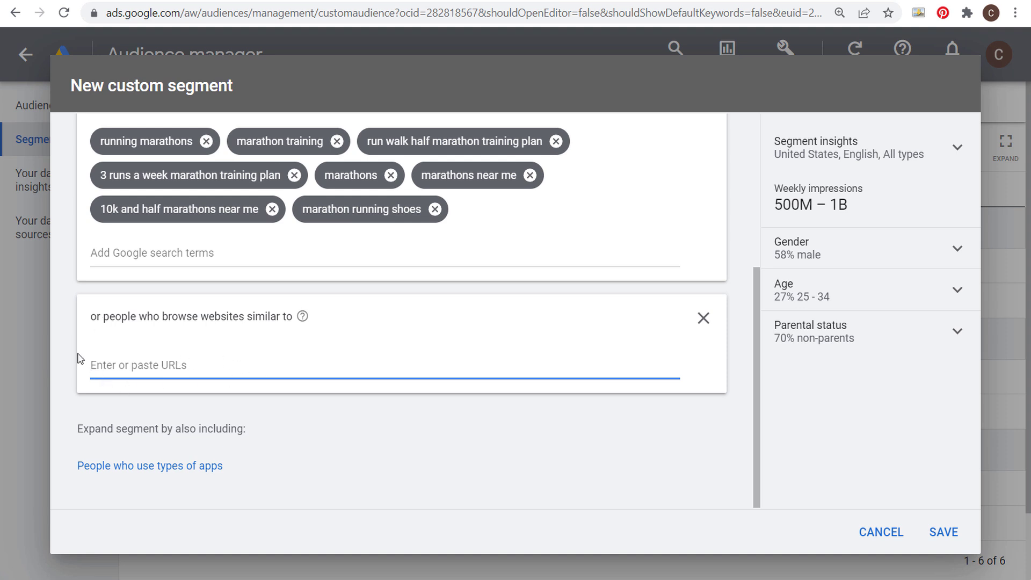
type("marathongui")
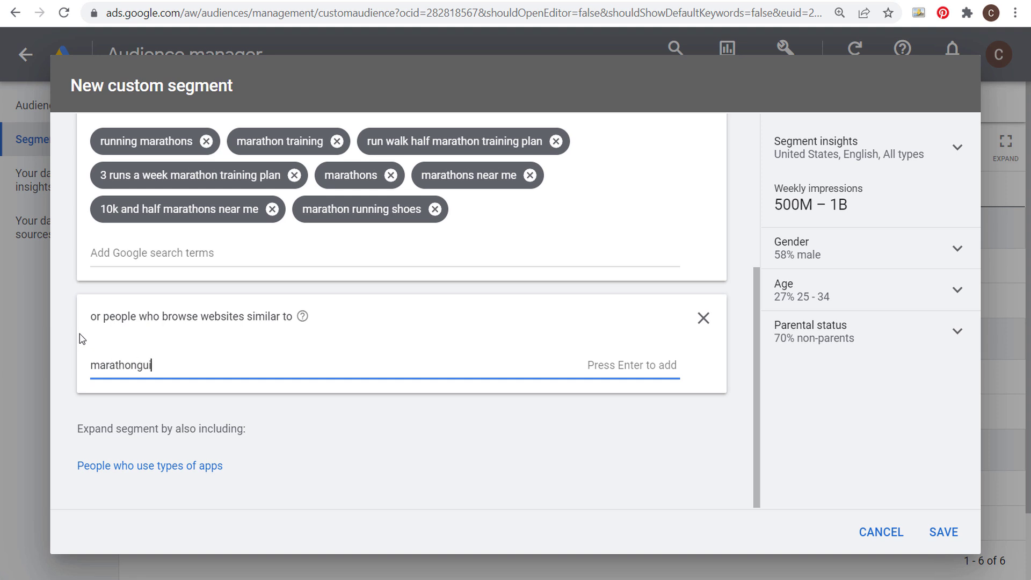
type("de.com")
key("Return")
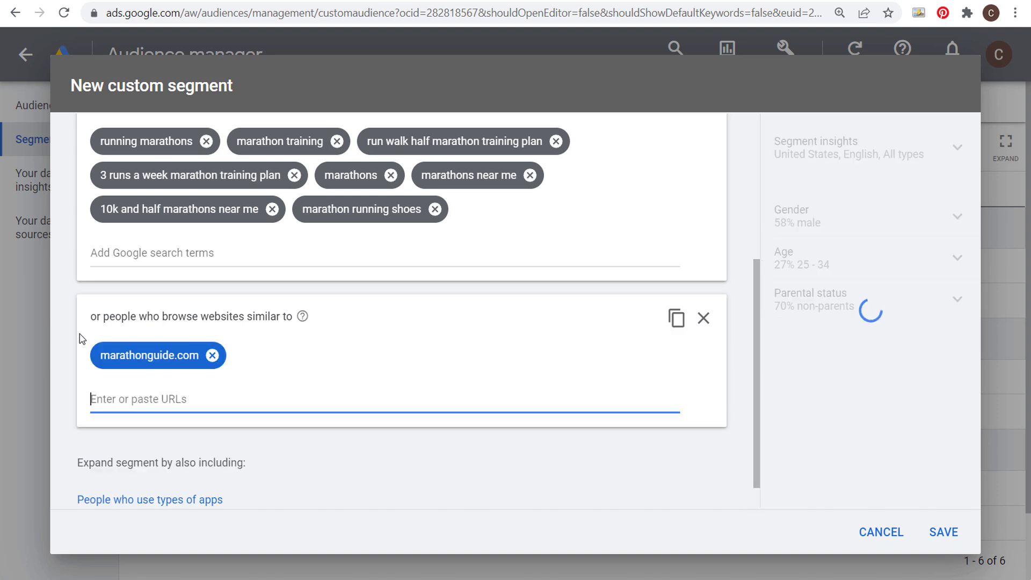
type("runninginthe")
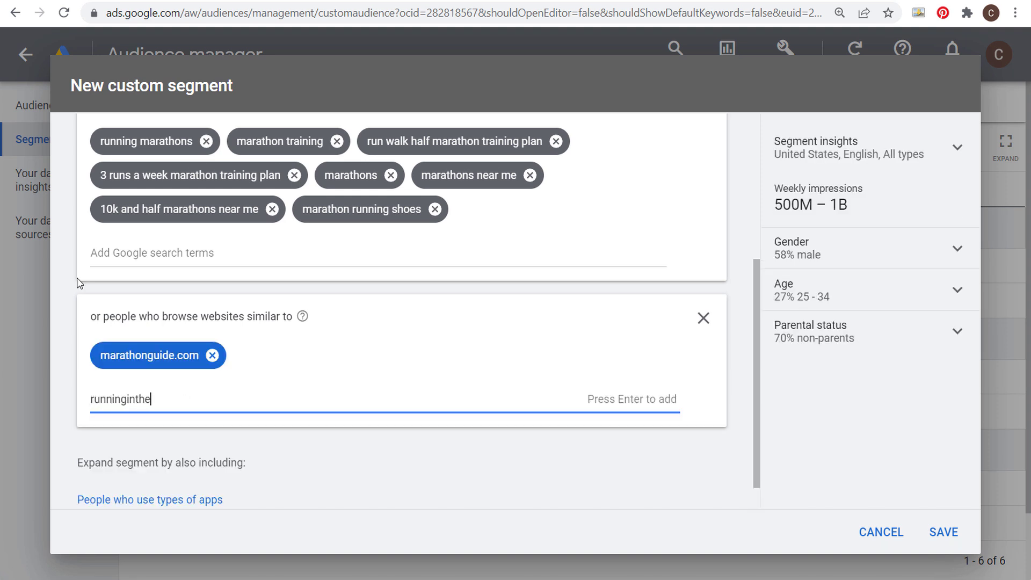
type("usa.com")
key("Return")
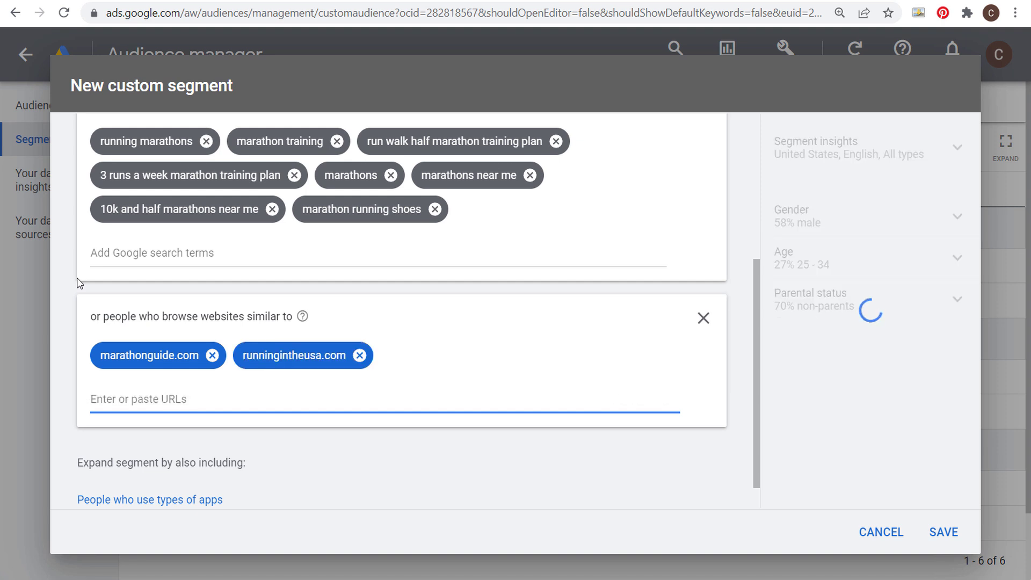
type("worldsmarathons.com")
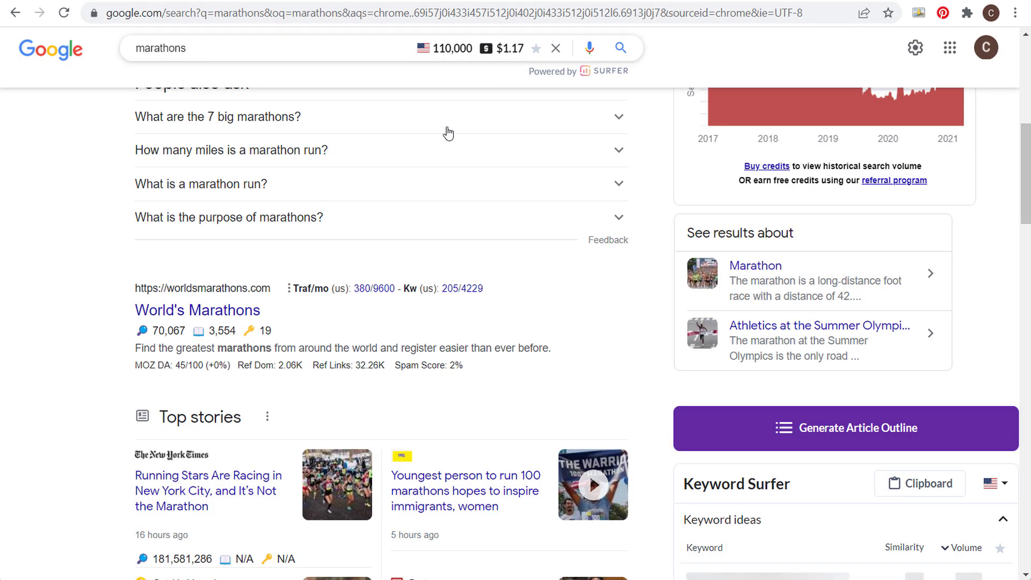
Scroll through the Google 'marathons' results and keyword suggestions, then return to Google Ads
scroll(445, 131, "up", 3)
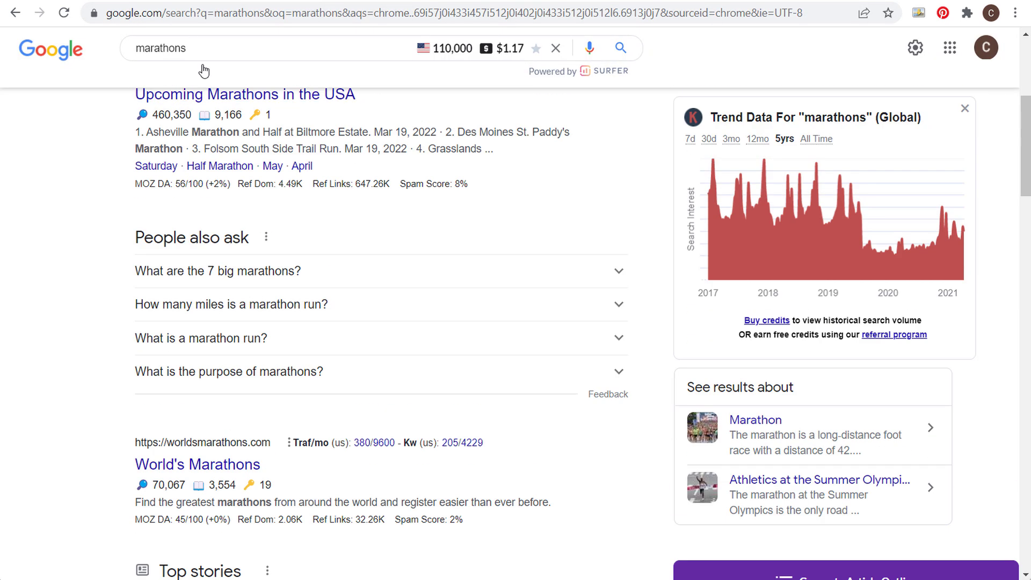
left_click_drag(200, 48, 134, 48)
scroll(113, 226, "down", 12)
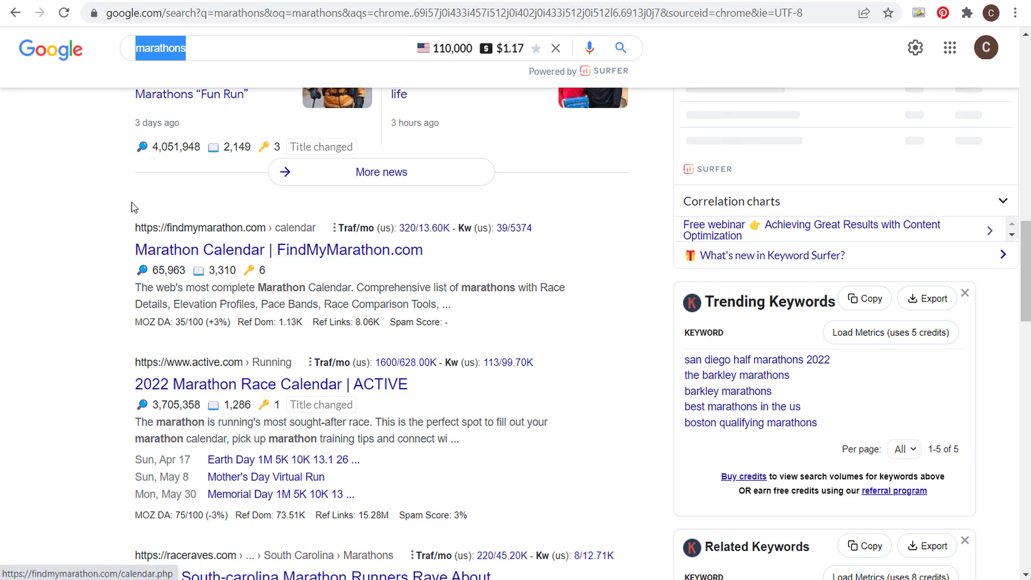
scroll(98, 242, "down", 1)
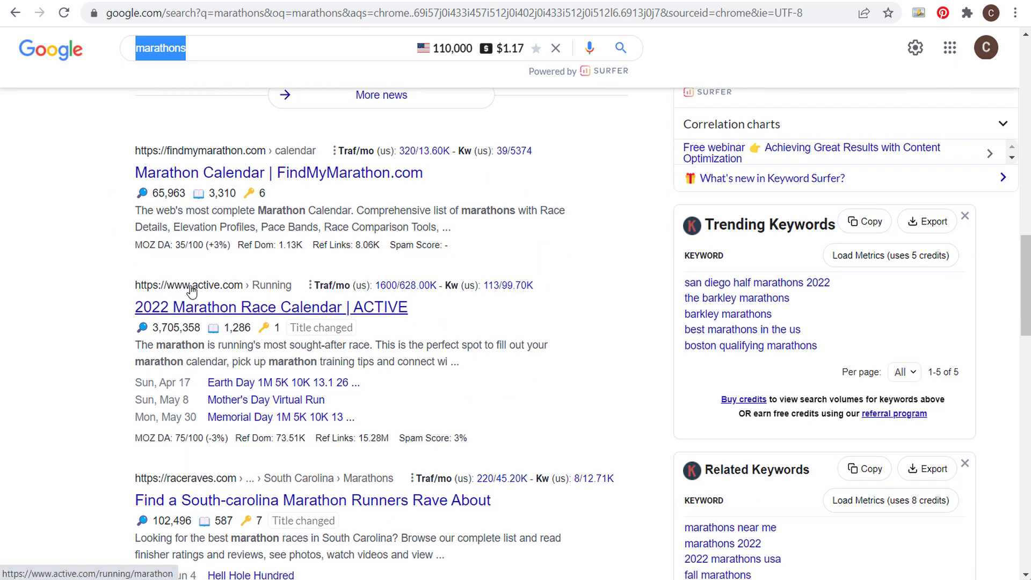
scroll(103, 253, "down", 2)
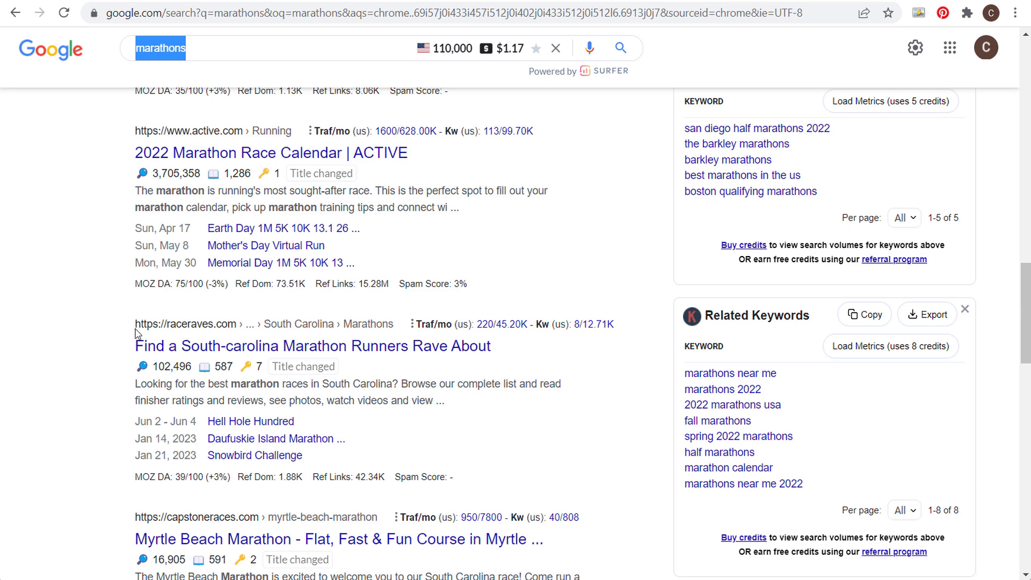
scroll(99, 336, "down", 3)
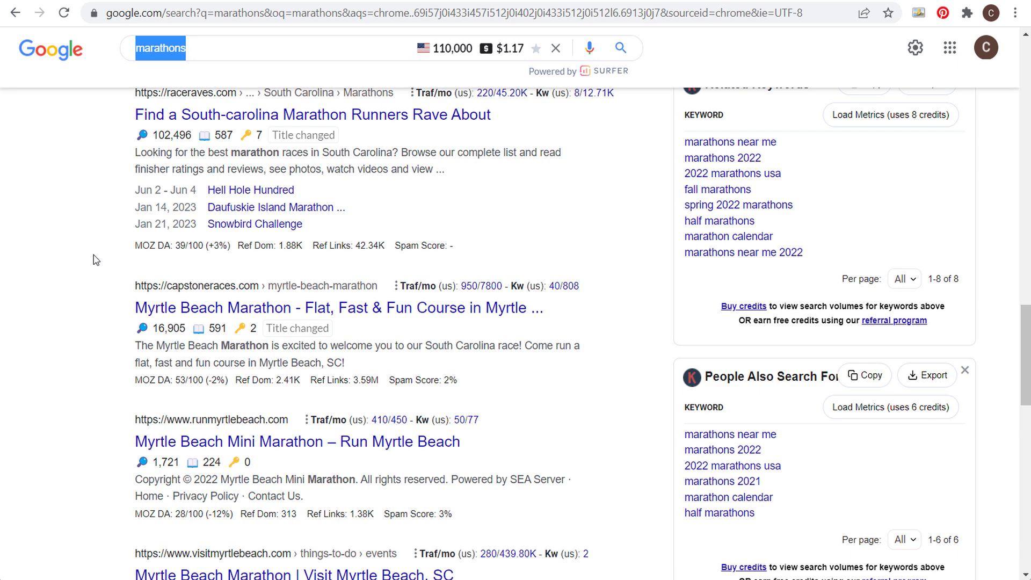
scroll(76, 210, "up", 4)
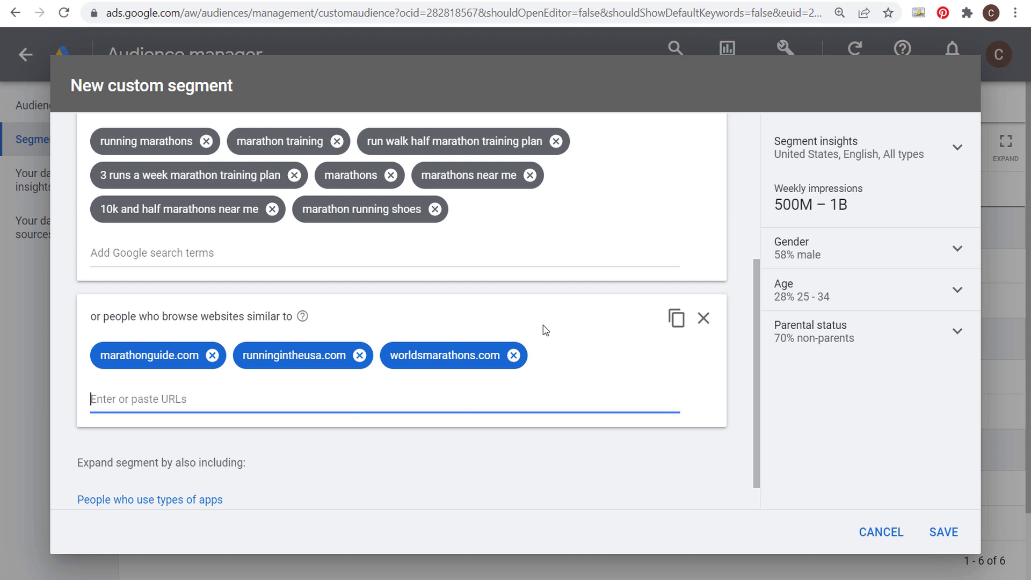
Review the marathon segment's search terms and websites, then cancel the unsaved draft
scroll(546, 330, "up", 2)
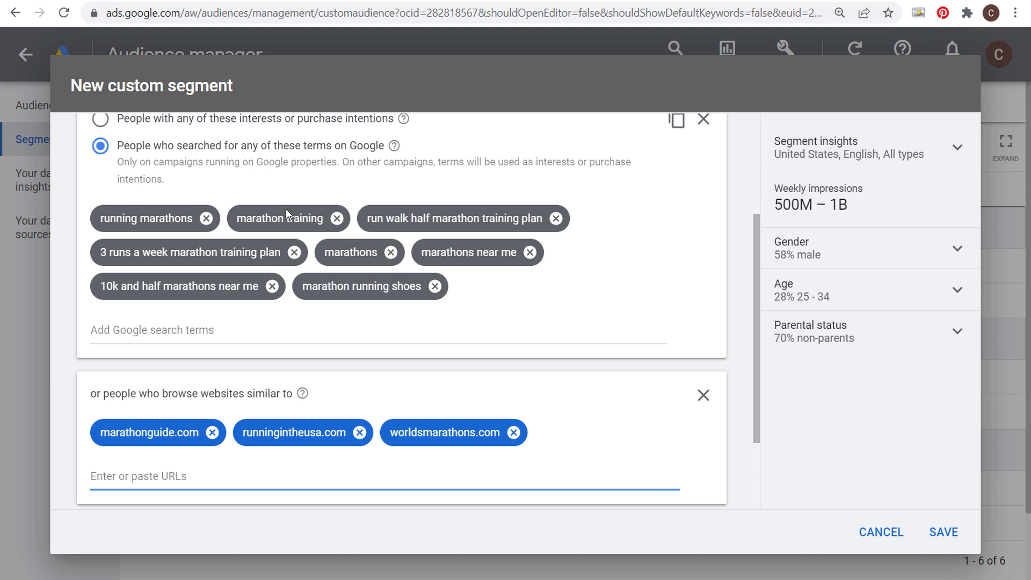
scroll(543, 253, "down", 3)
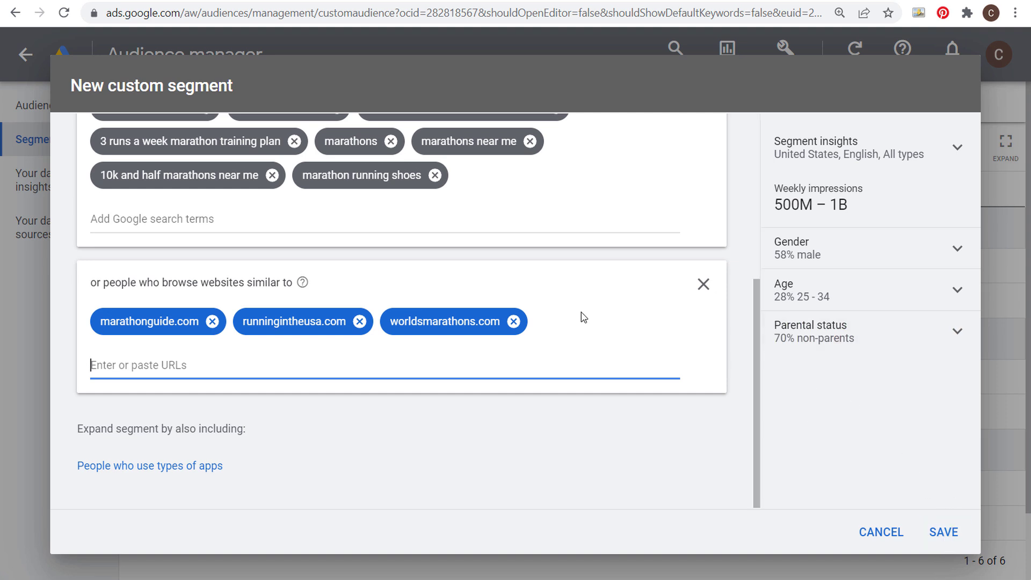
scroll(301, 247, "up", 4)
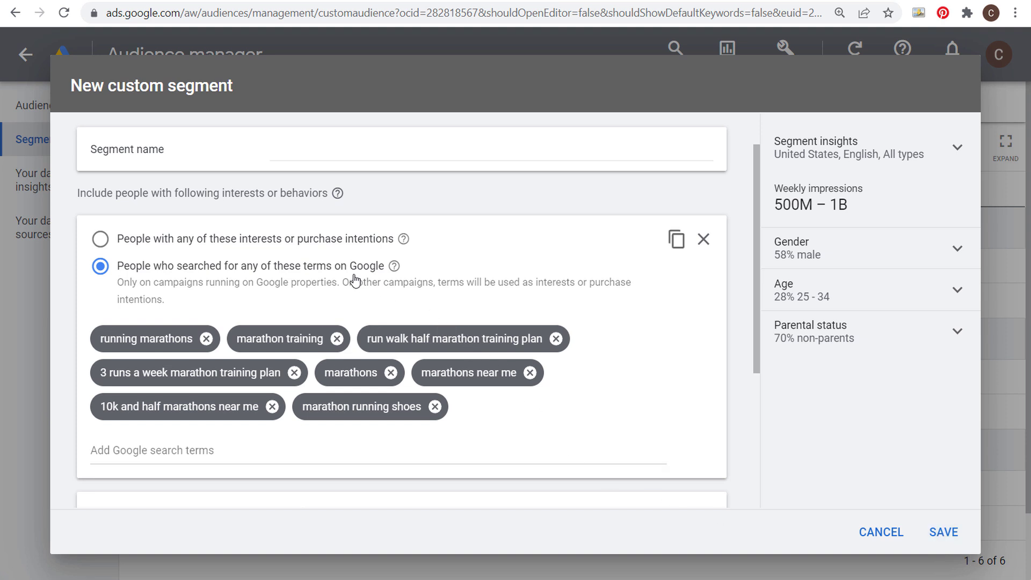
left_click(864, 529)
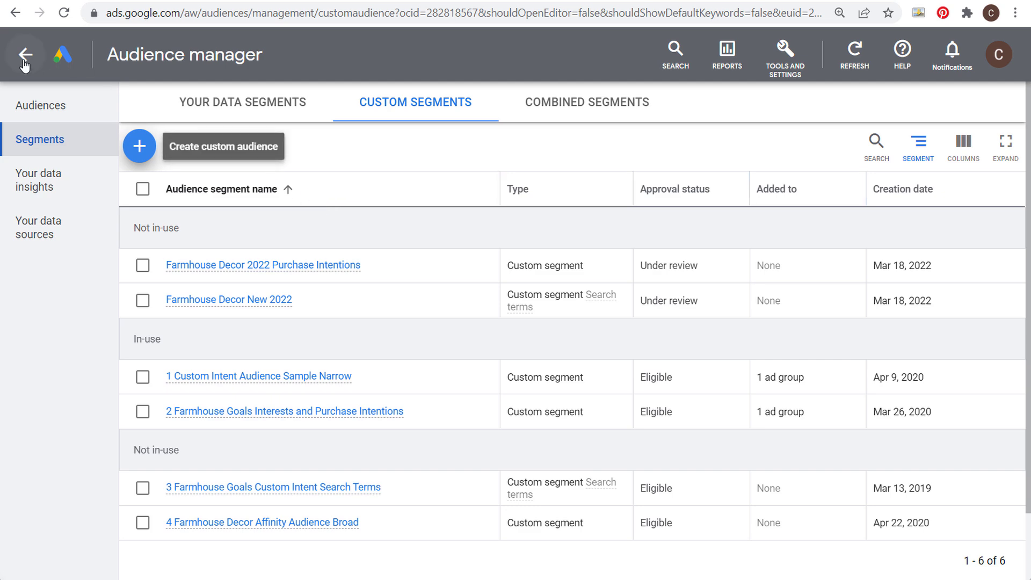
Go through the Sample campaign to the Custom Segments ad group's Audience page and edit its segments
left_click(24, 60)
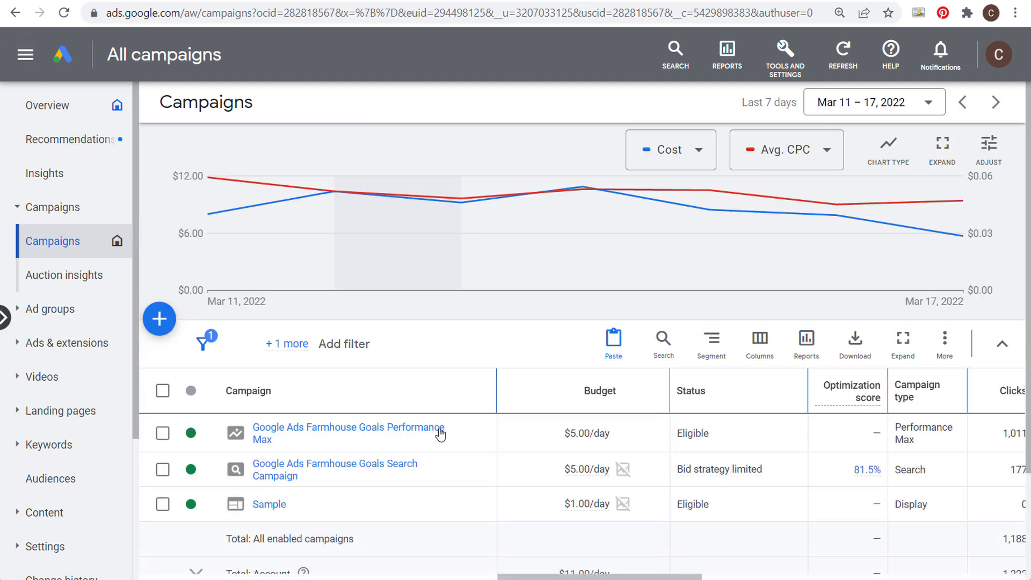
left_click(267, 505)
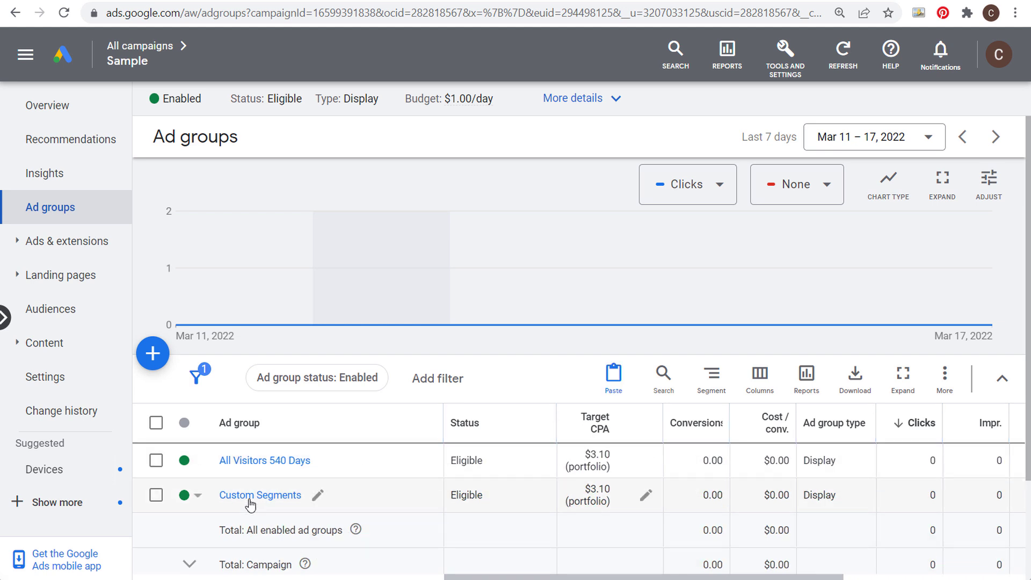
left_click(247, 497)
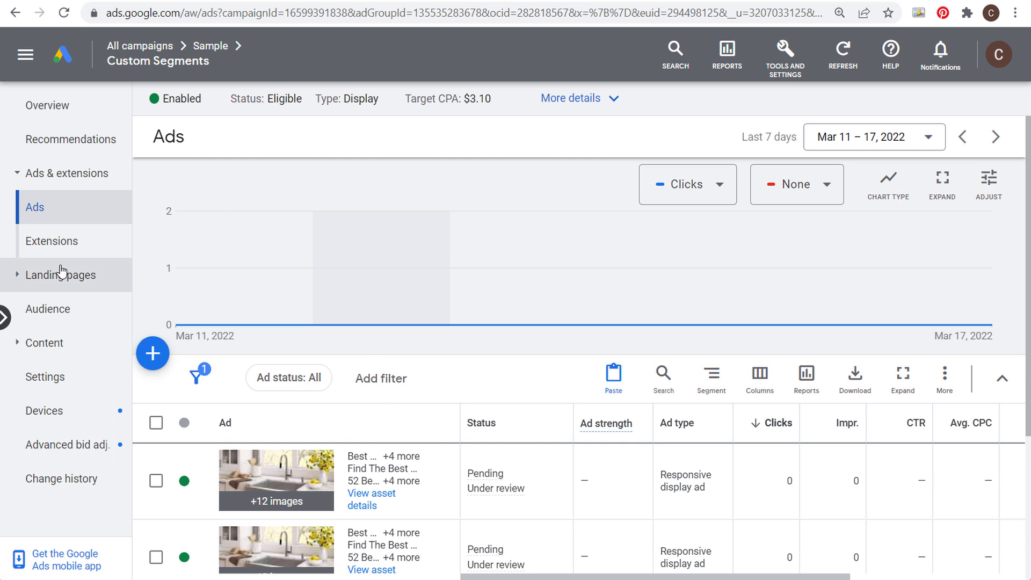
left_click(44, 310)
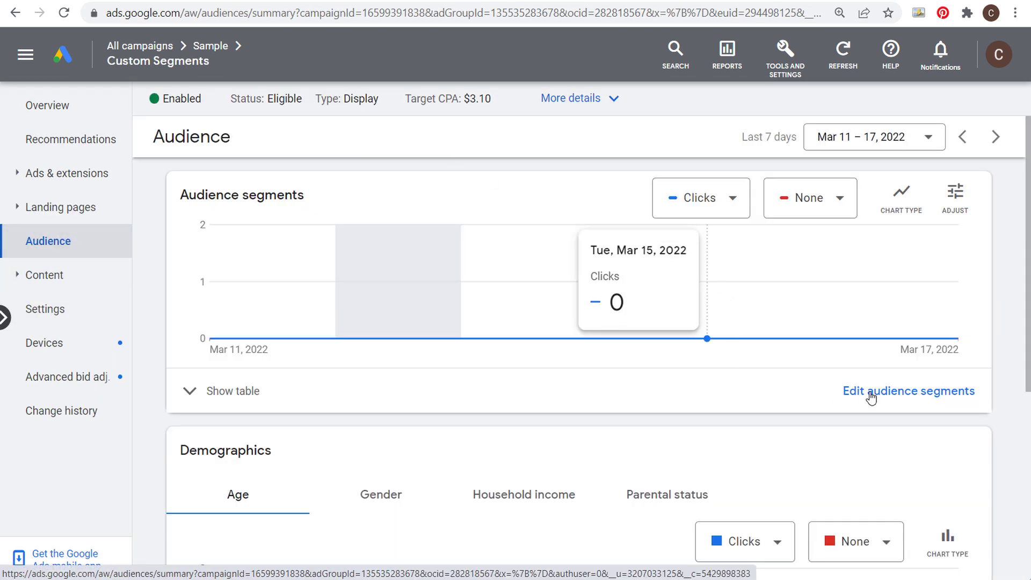
left_click(913, 398)
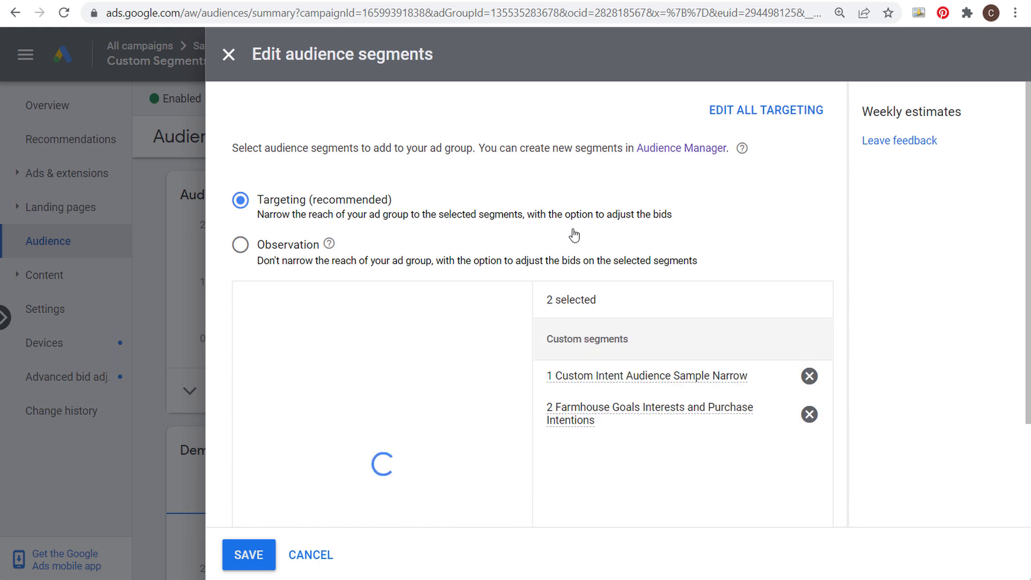
Remove 1 Custom Intent Audience Sample Narrow and Farmhouse Goals from the ad group's targeting
scroll(741, 225, "down", 1)
scroll(709, 209, "down", 2)
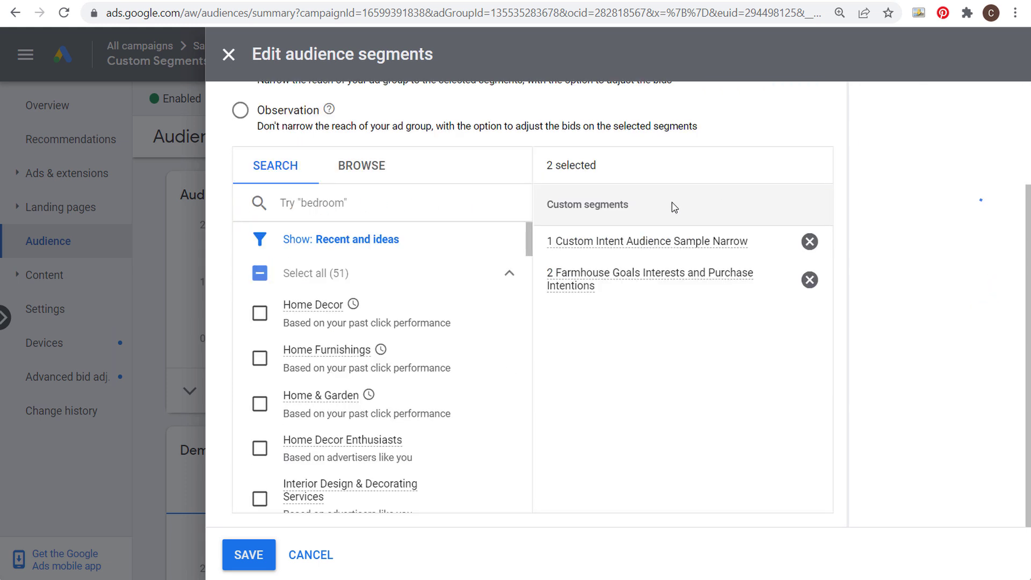
left_click(376, 173)
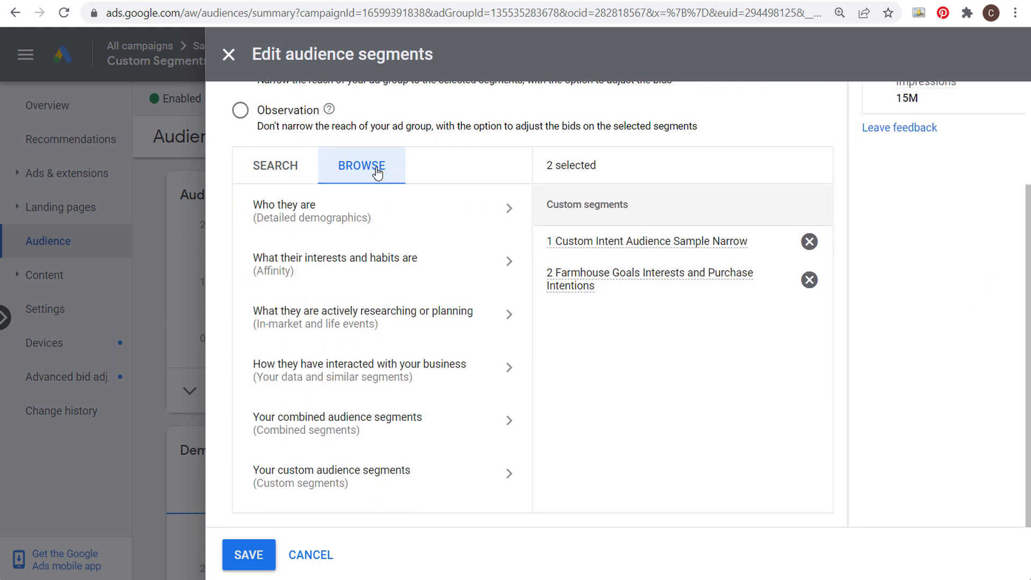
left_click(810, 242)
left_click(809, 242)
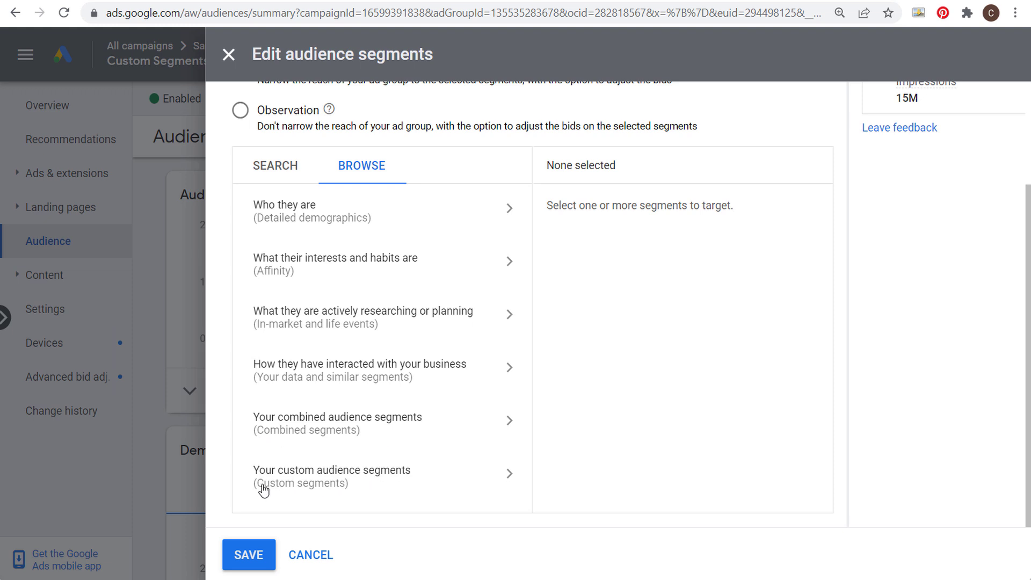
Compare the keywords of Farmhouse Decor 2022 Purchase Intentions and Farmhouse Decor New 2022
left_click(454, 480)
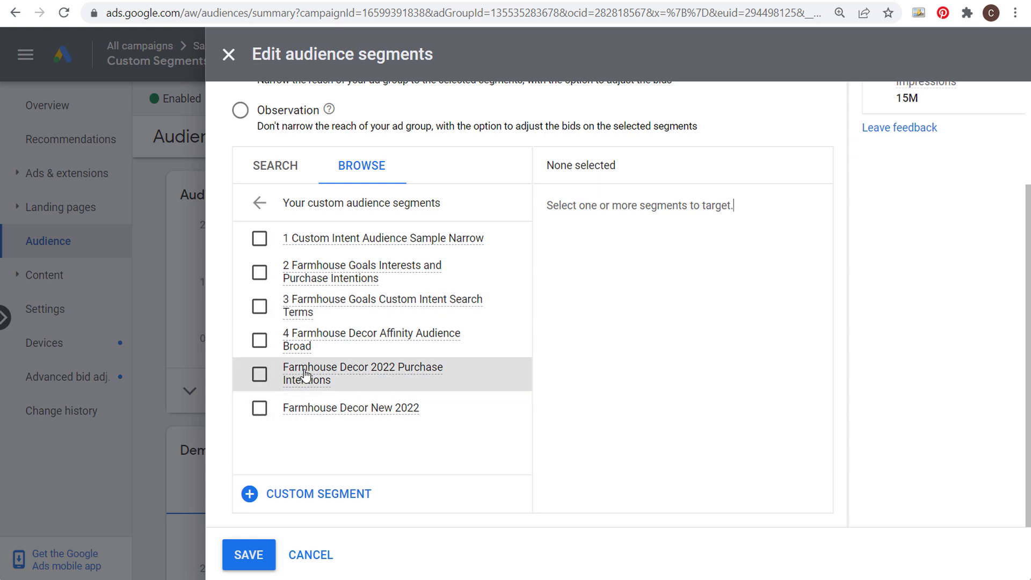
mouse_move(304, 374)
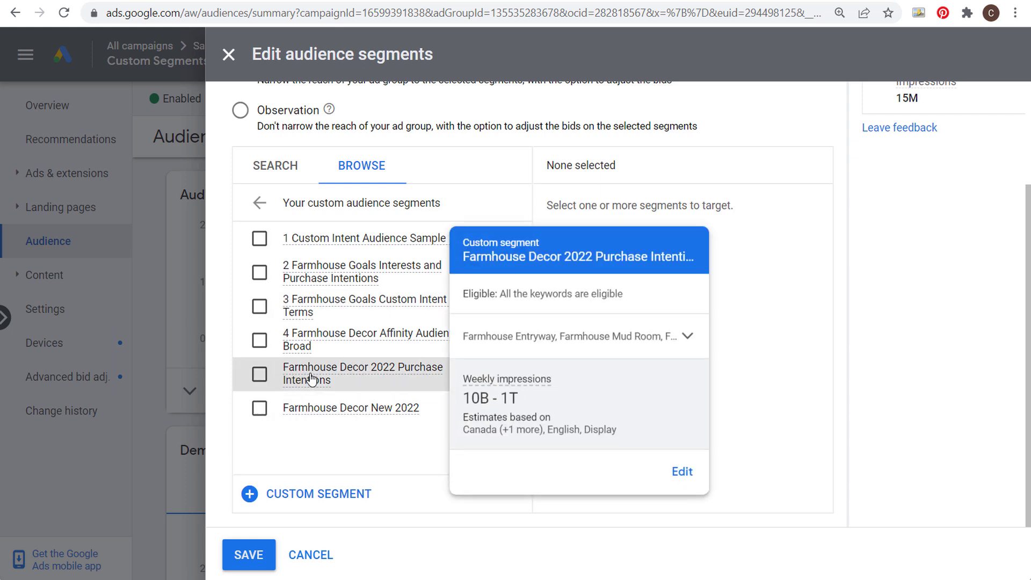
left_click(686, 338)
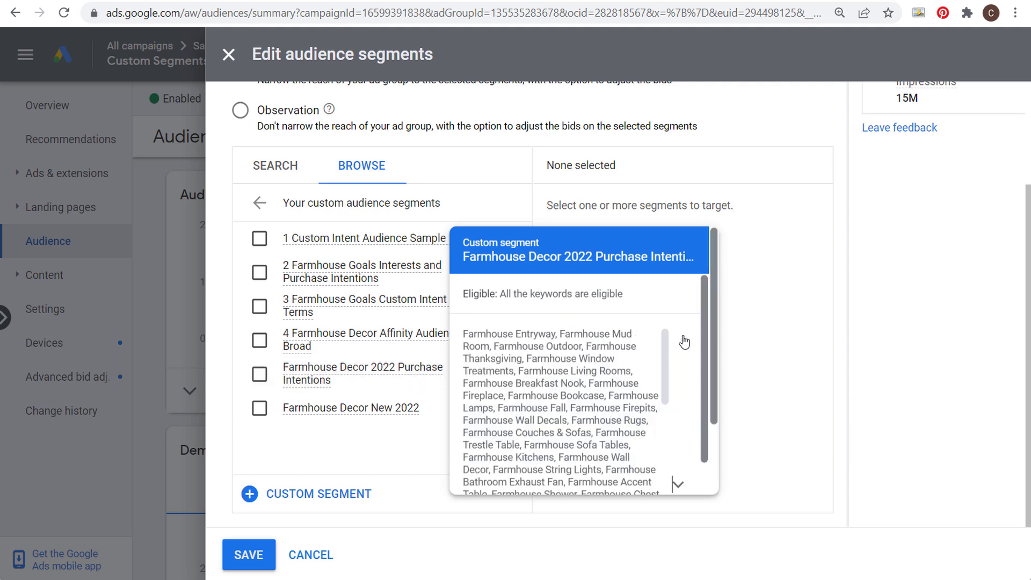
scroll(565, 326, "down", 5)
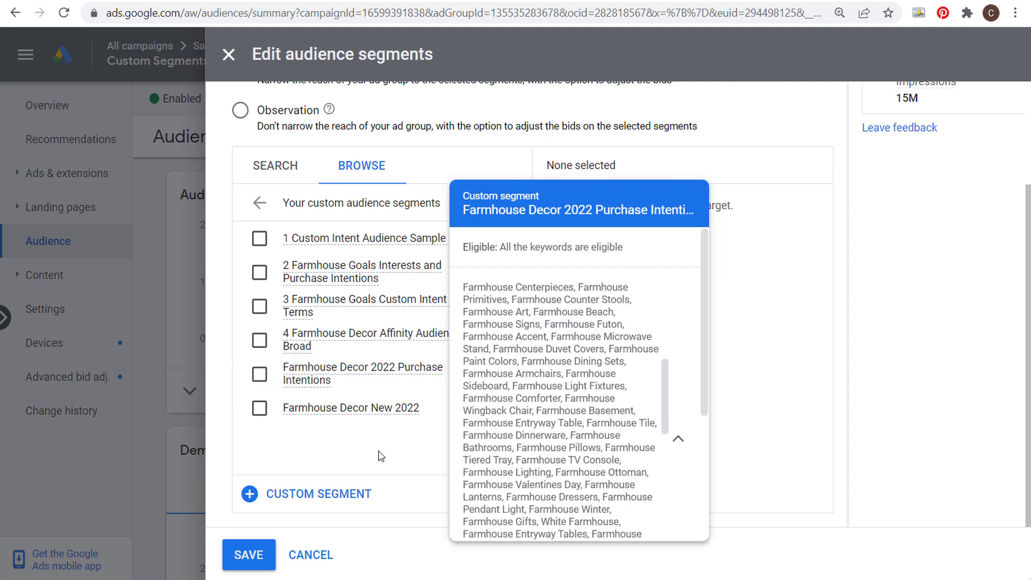
mouse_move(294, 412)
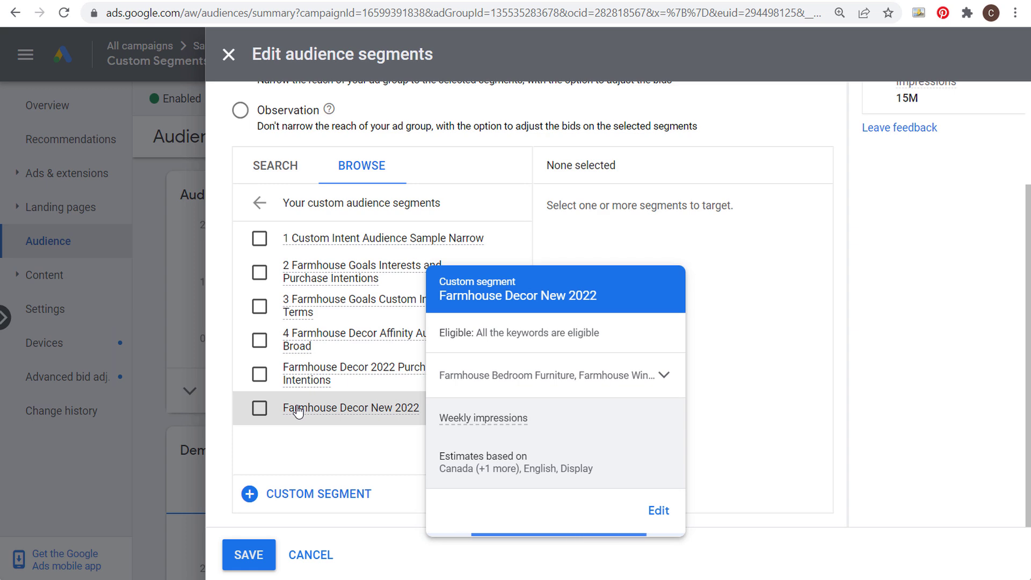
left_click(630, 380)
scroll(552, 376, "down", 3)
scroll(552, 376, "down", 4)
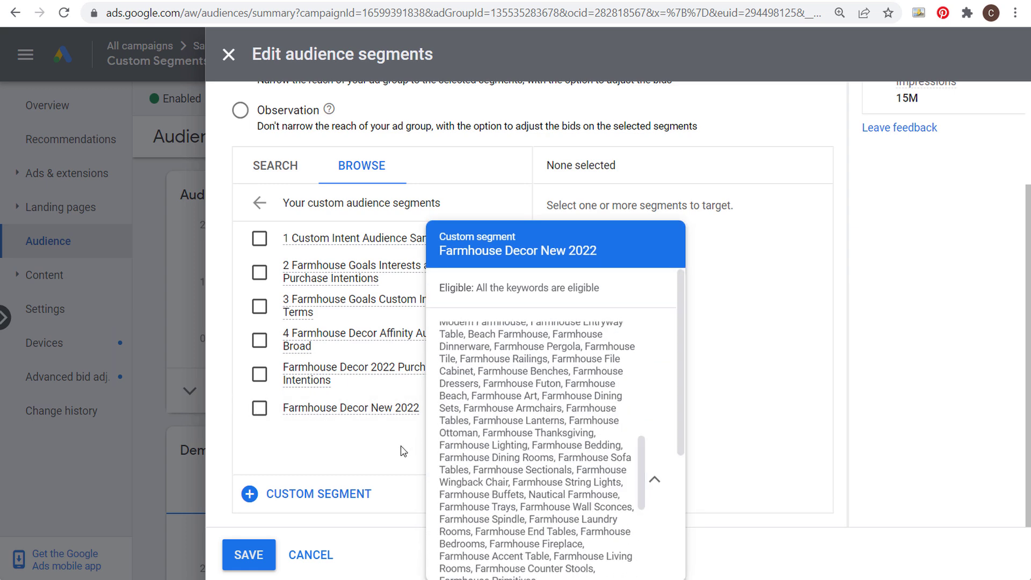
Select Farmhouse Decor New 2022 as the targeted custom segment and save
left_click(259, 408)
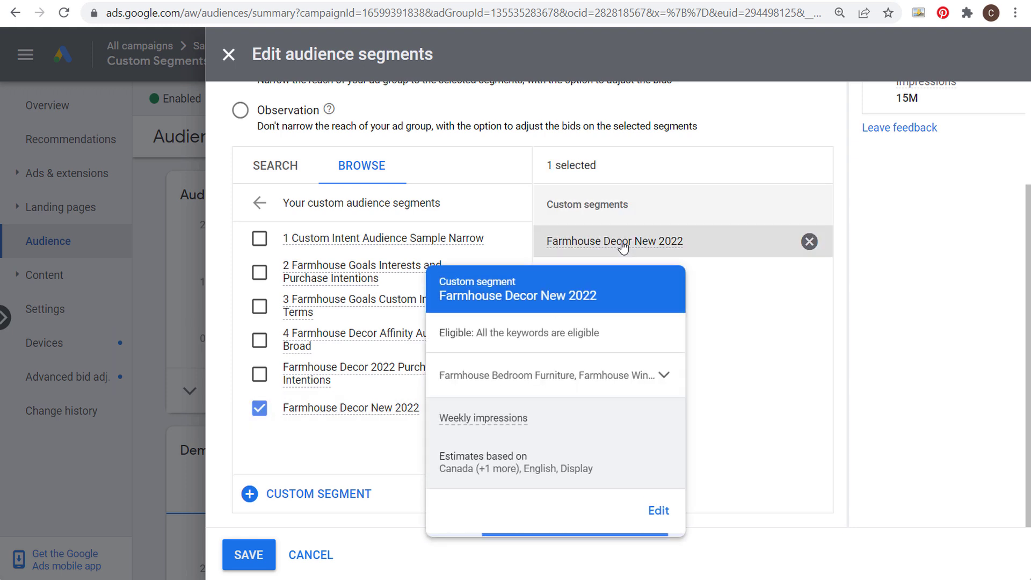
mouse_move(615, 236)
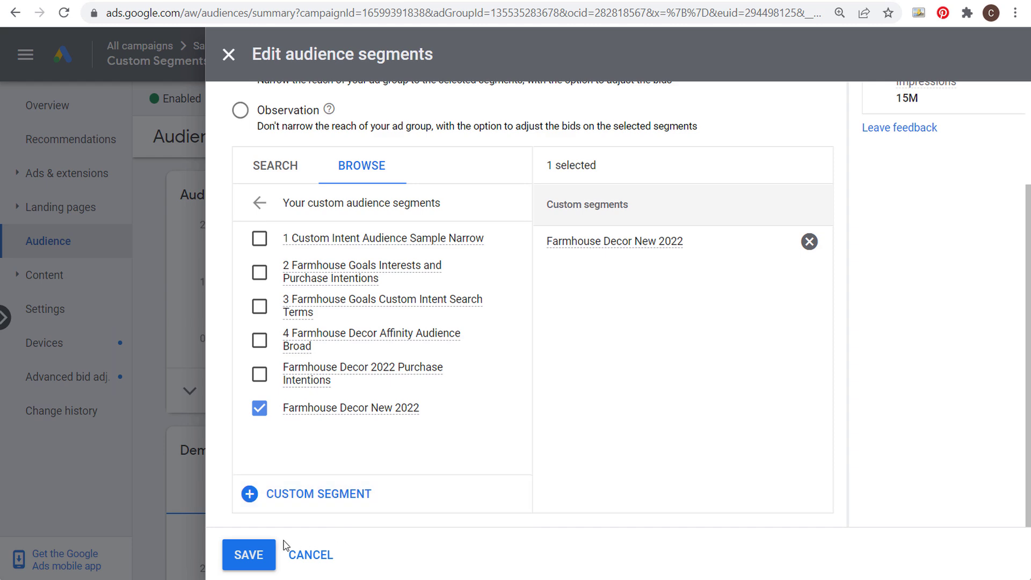
left_click(249, 556)
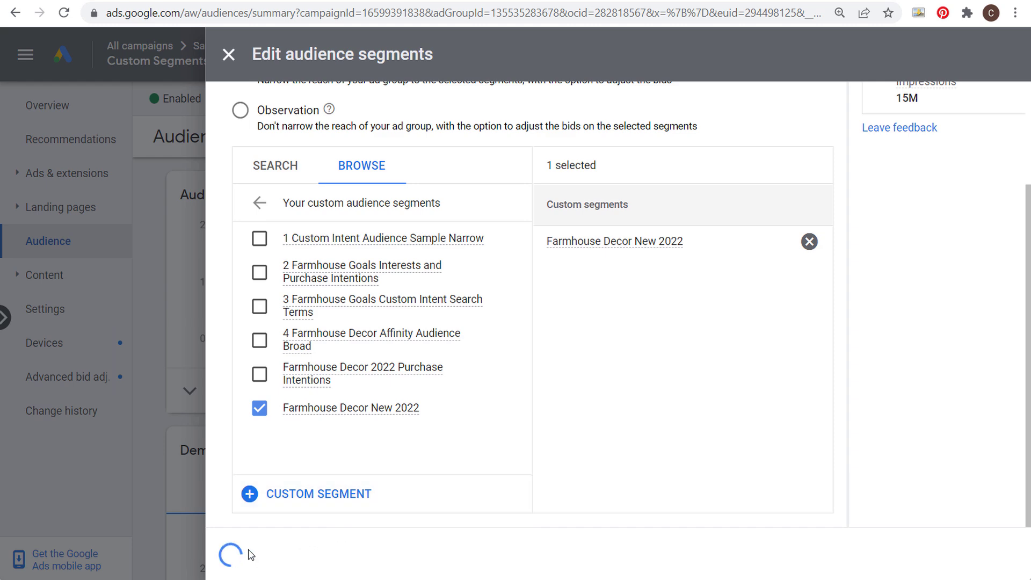